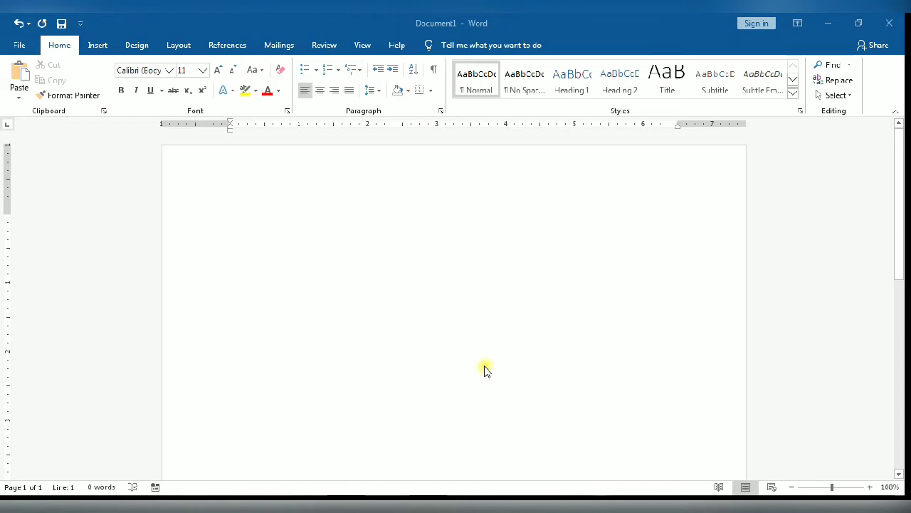
- Draw an isosceles triangle about 1.44" high and 1.81" wide near the top of the blank page
{"action": "left_click", "coordinate": [468, 342]}
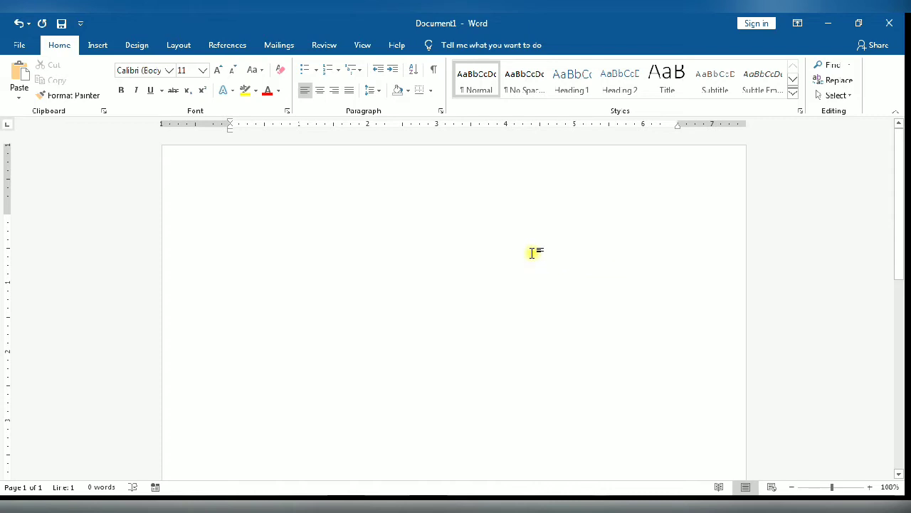
{"action": "left_click", "coordinate": [96, 47]}
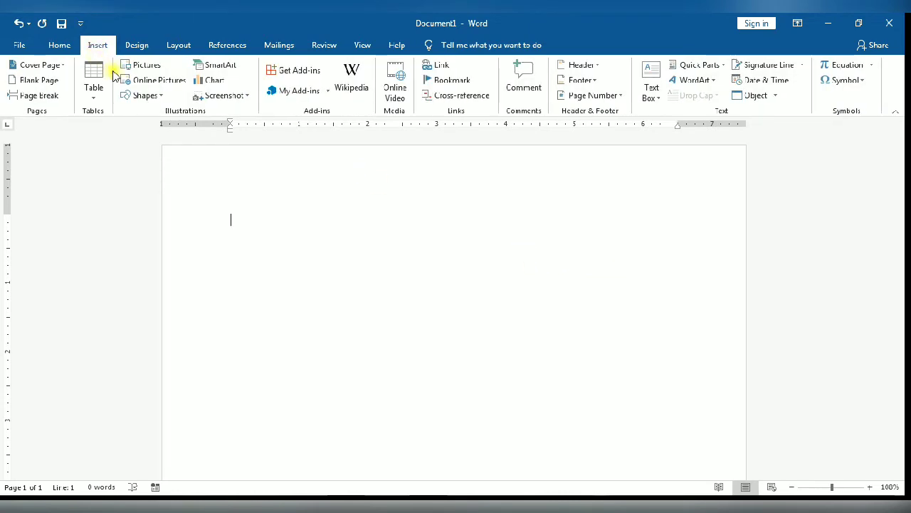
{"action": "left_click", "coordinate": [155, 100]}
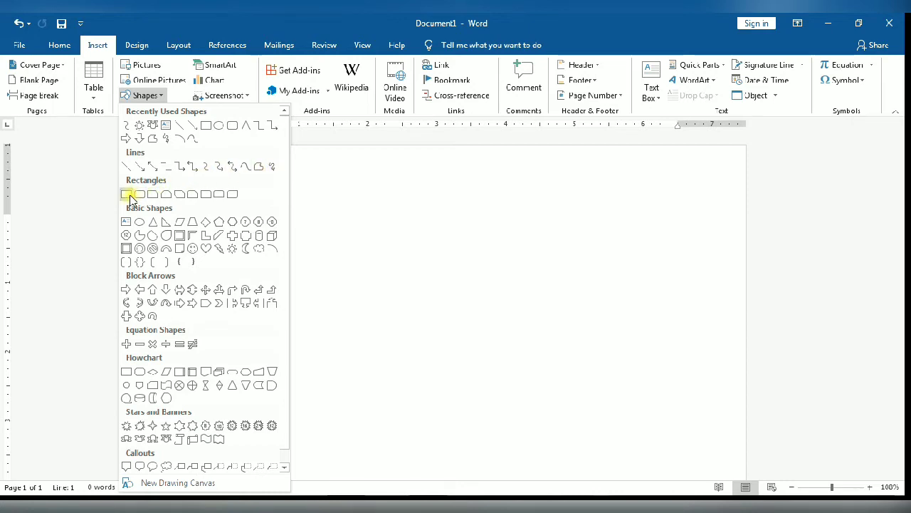
{"action": "left_click", "coordinate": [154, 227]}
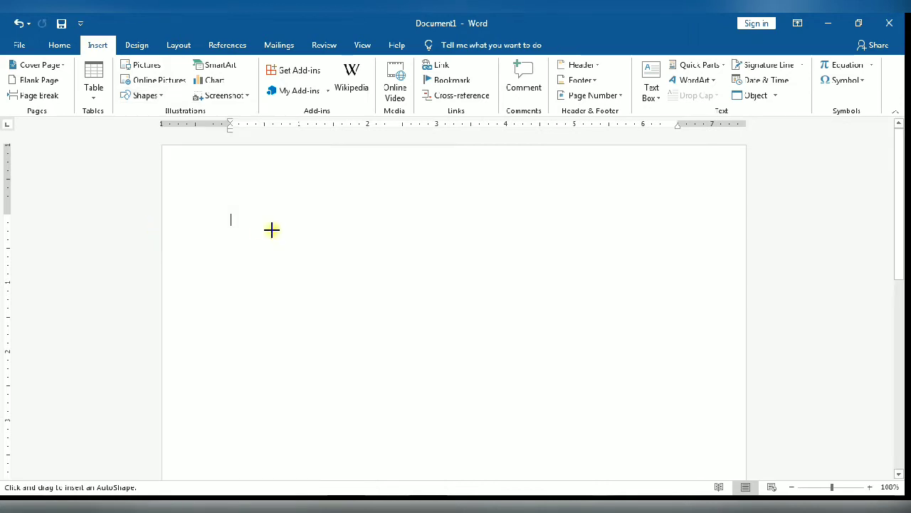
{"action": "left_click_drag", "start_coordinate": [289, 213], "coordinate": [413, 313]}
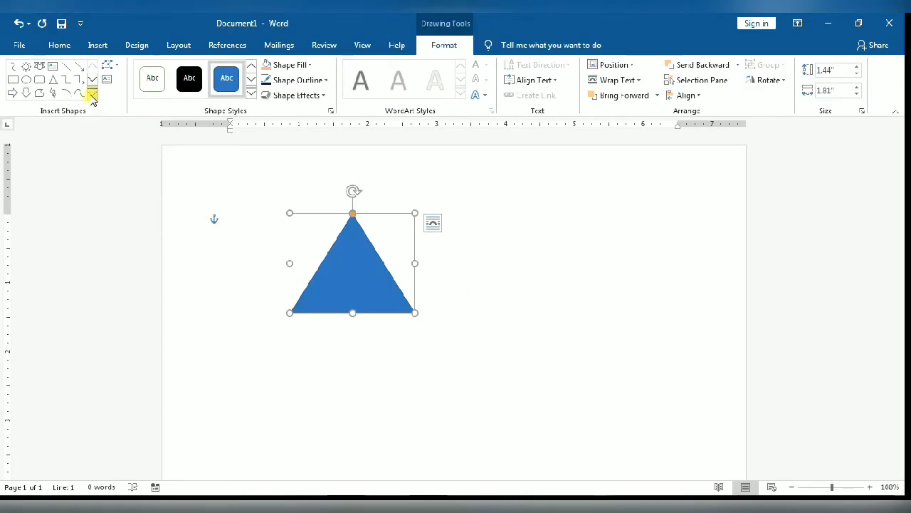
{"action": "left_click", "coordinate": [447, 45]}
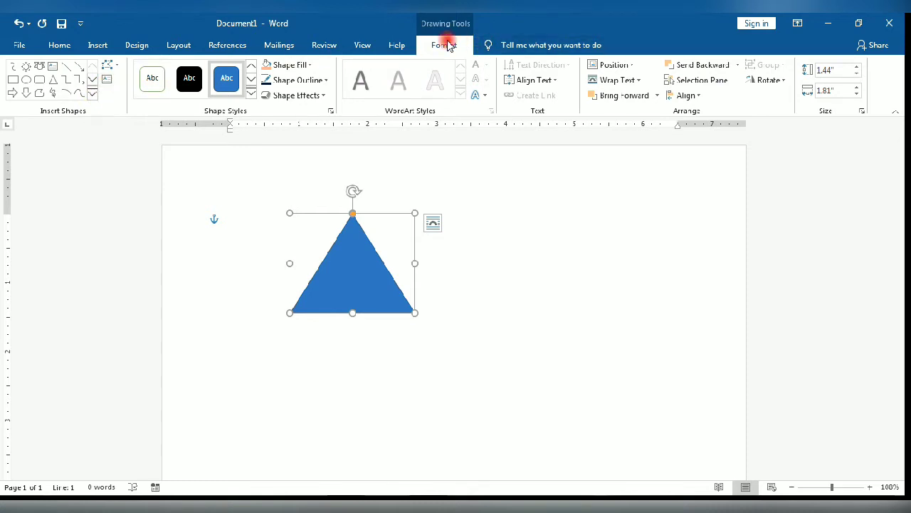
{"action": "left_click", "coordinate": [539, 258]}
{"action": "left_click", "coordinate": [388, 266]}
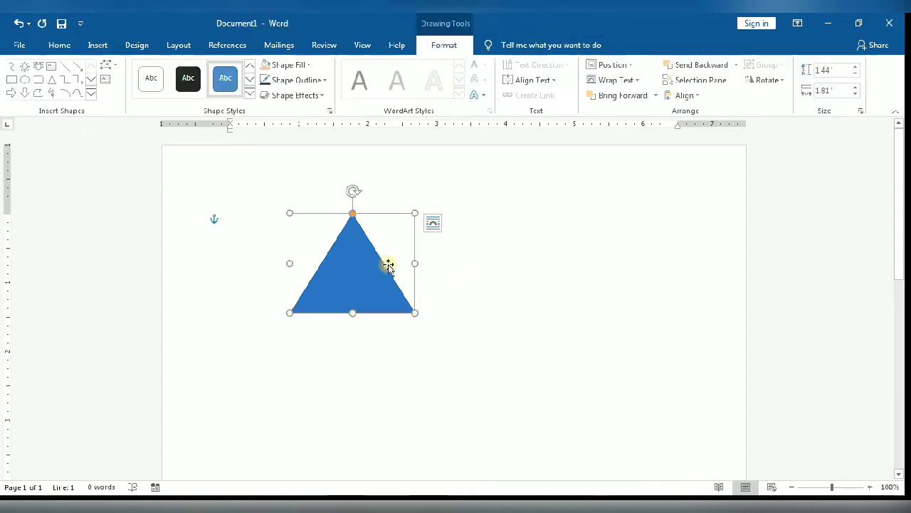
{"action": "left_click", "coordinate": [447, 45]}
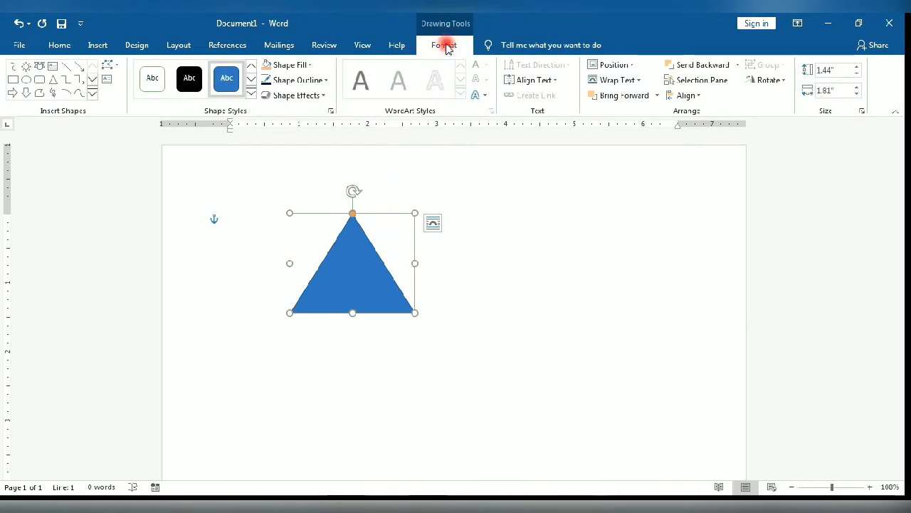
- Draw a rectangle about 1.79" high and 1.81" wide directly beneath the triangle as the house body
{"action": "left_click", "coordinate": [92, 93]}
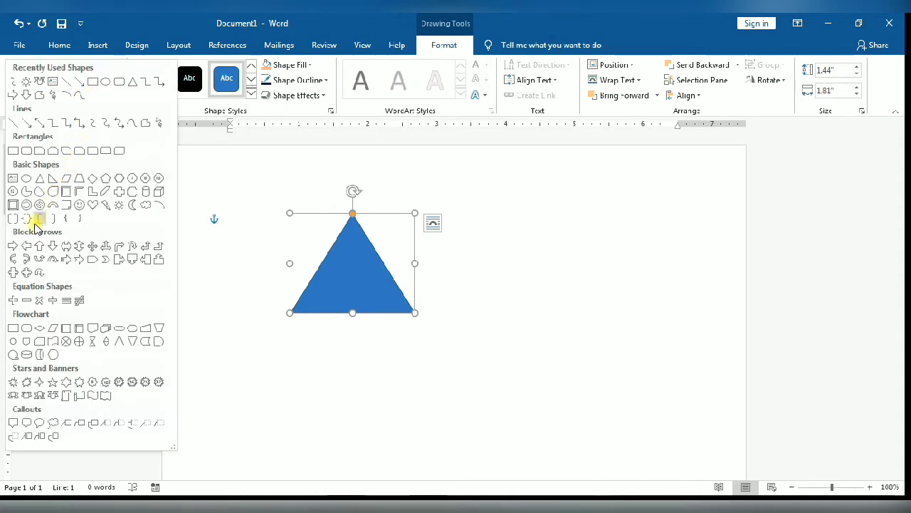
{"action": "left_click", "coordinate": [14, 150]}
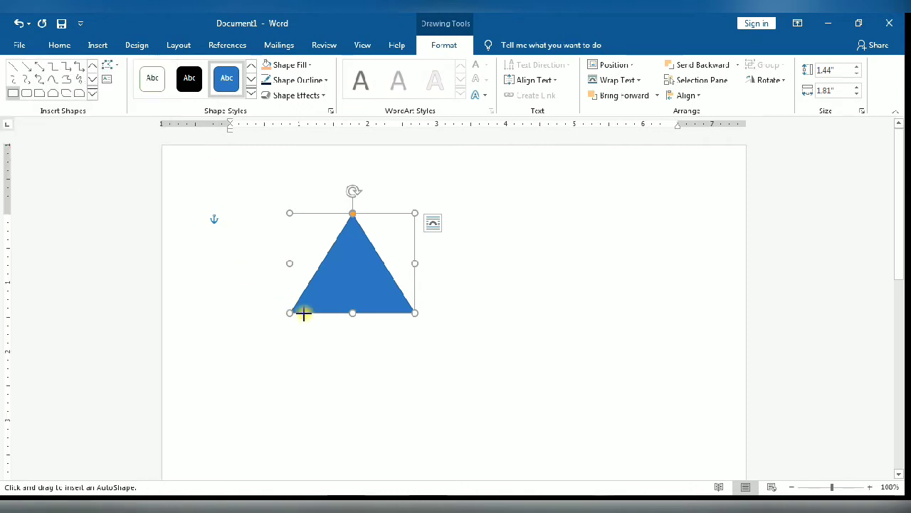
{"action": "left_click_drag", "start_coordinate": [287, 314], "coordinate": [388, 415]}
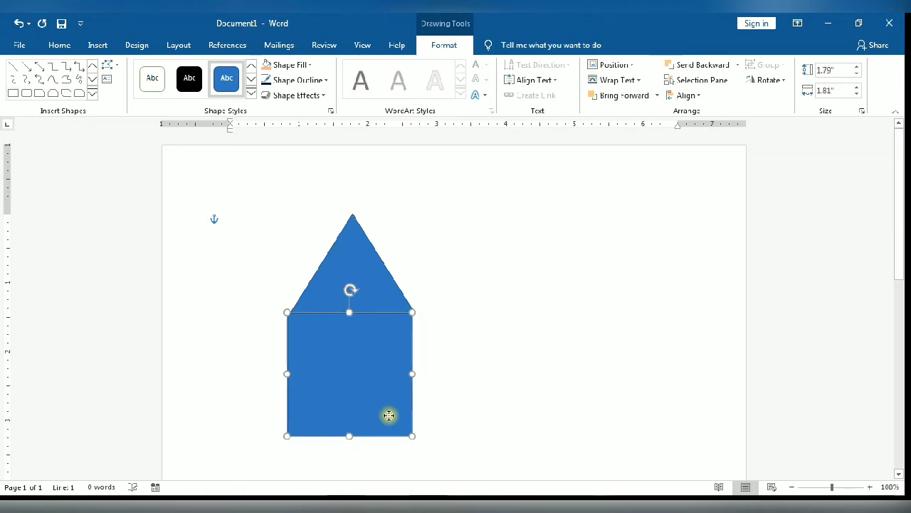
- Draw a door rectangle about 0.61" by 0.45" at the body's lower edge and a window about 0.45" by 0.33" near its upper-left corner
{"action": "scroll", "coordinate": [410, 392], "scroll_direction": "down", "scroll_amount": 2}
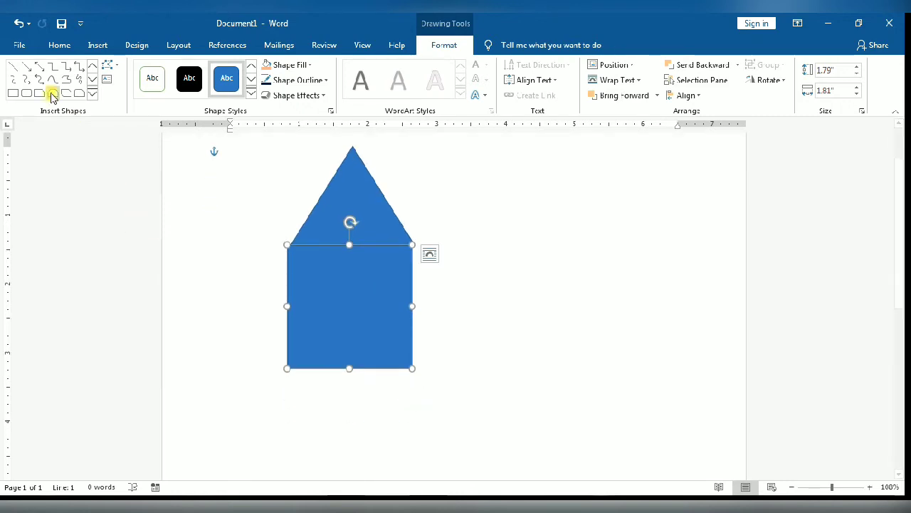
{"action": "left_click", "coordinate": [12, 92]}
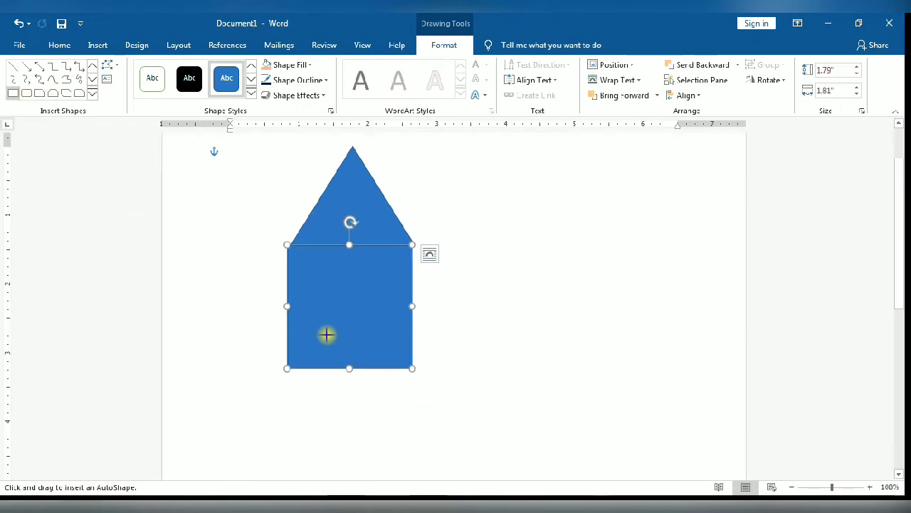
{"action": "left_click_drag", "start_coordinate": [329, 327], "coordinate": [361, 368]}
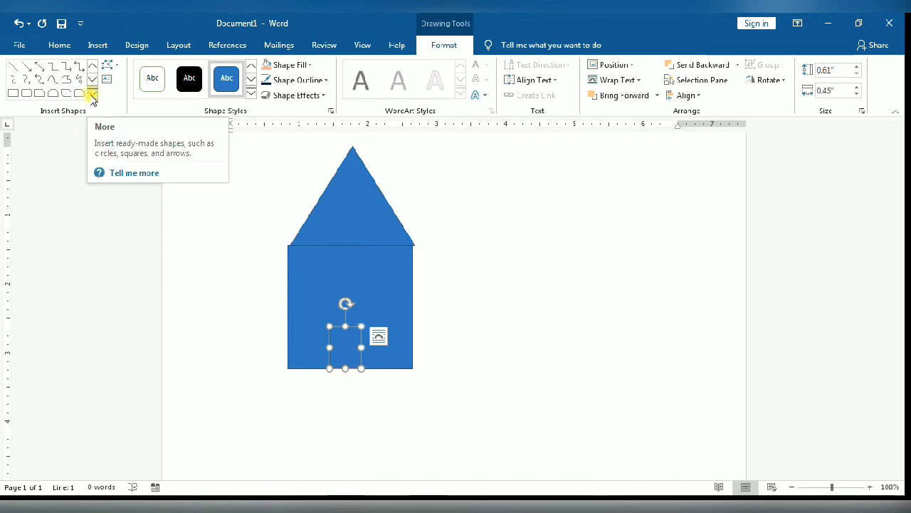
{"action": "left_click", "coordinate": [13, 93]}
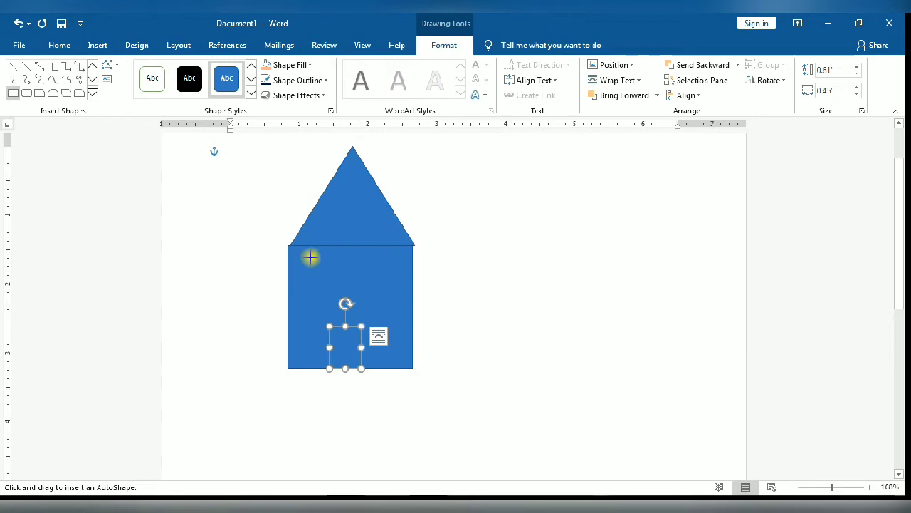
{"action": "left_click_drag", "start_coordinate": [306, 258], "coordinate": [327, 289]}
- Draw a vertical line about 0.45" long inside the window, give it the orange line style and straighten it
{"action": "left_click", "coordinate": [13, 65]}
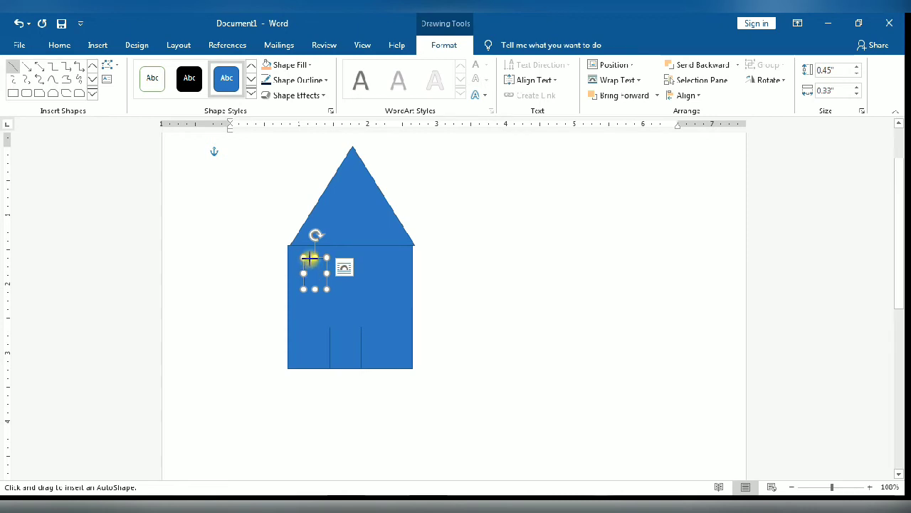
{"action": "left_click_drag", "start_coordinate": [310, 258], "coordinate": [311, 289]}
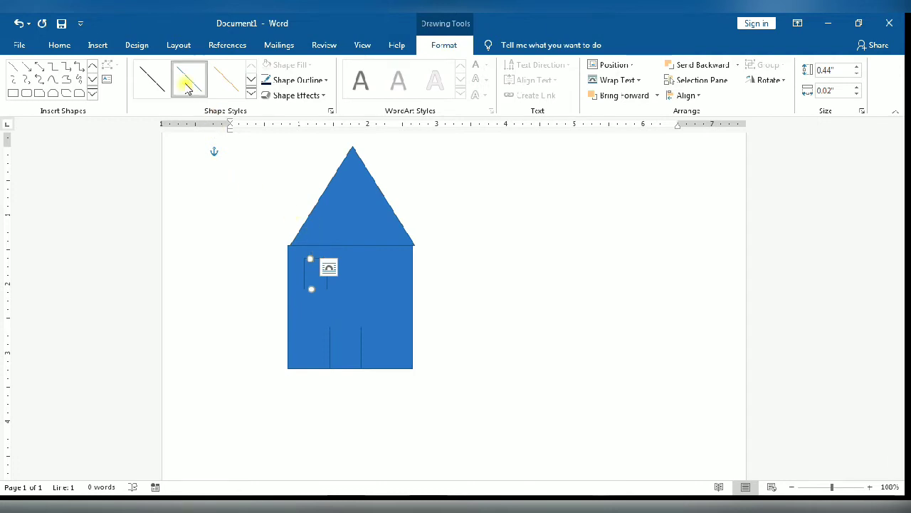
{"action": "left_click", "coordinate": [225, 95]}
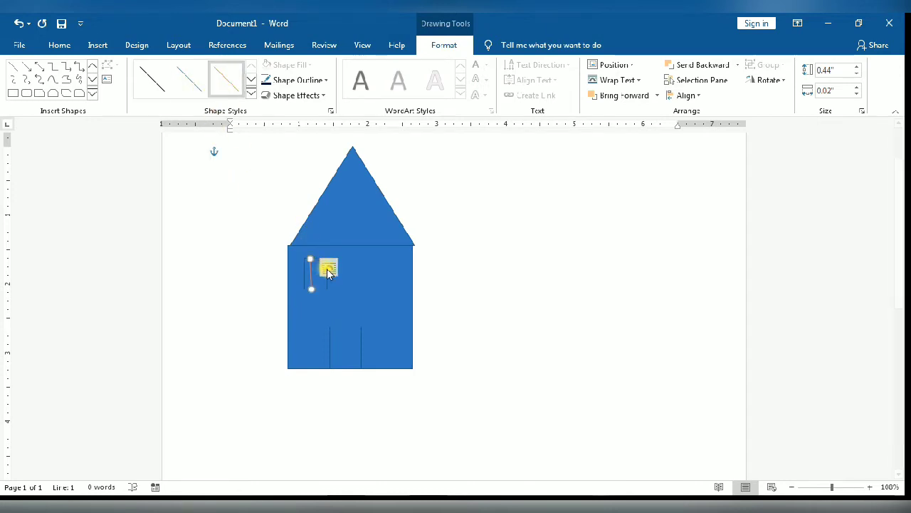
{"action": "left_click_drag", "start_coordinate": [311, 289], "coordinate": [310, 289]}
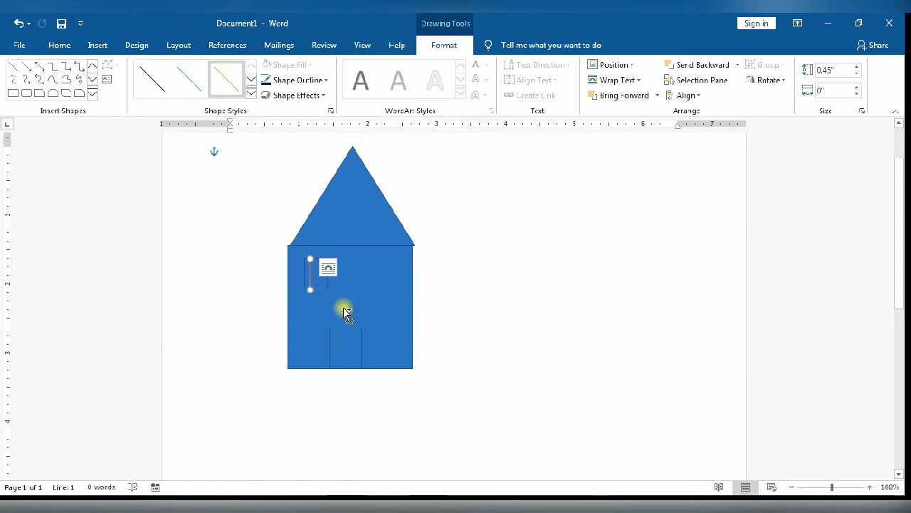
- Duplicate the orange window line and align the copy as a second vertical bar in the window's right half
{"action": "left_click_drag", "start_coordinate": [314, 280], "coordinate": [326, 292]}
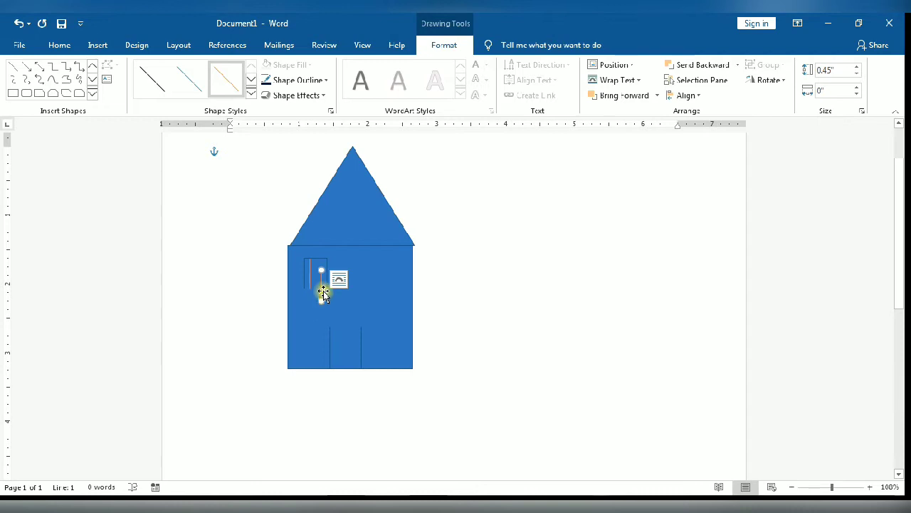
{"action": "left_click", "coordinate": [317, 281]}
{"action": "left_click_drag", "start_coordinate": [319, 285], "coordinate": [321, 291]}
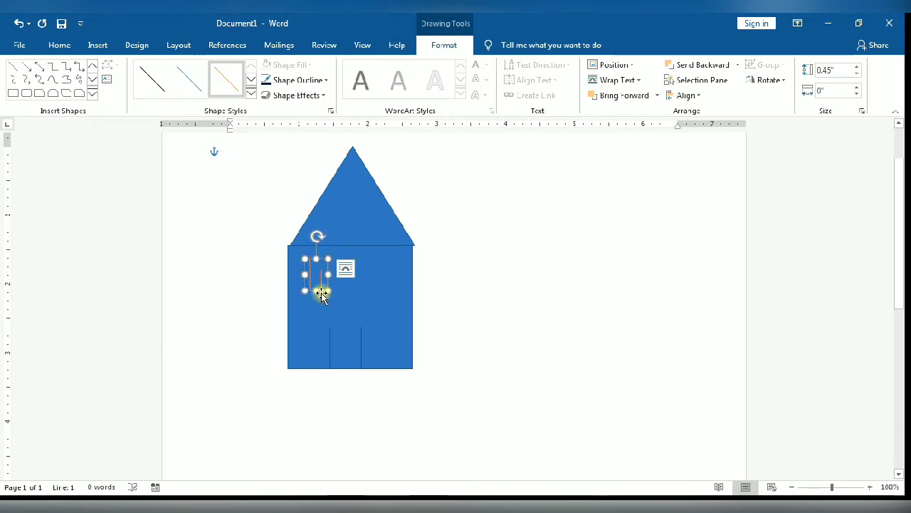
{"action": "left_click", "coordinate": [321, 287]}
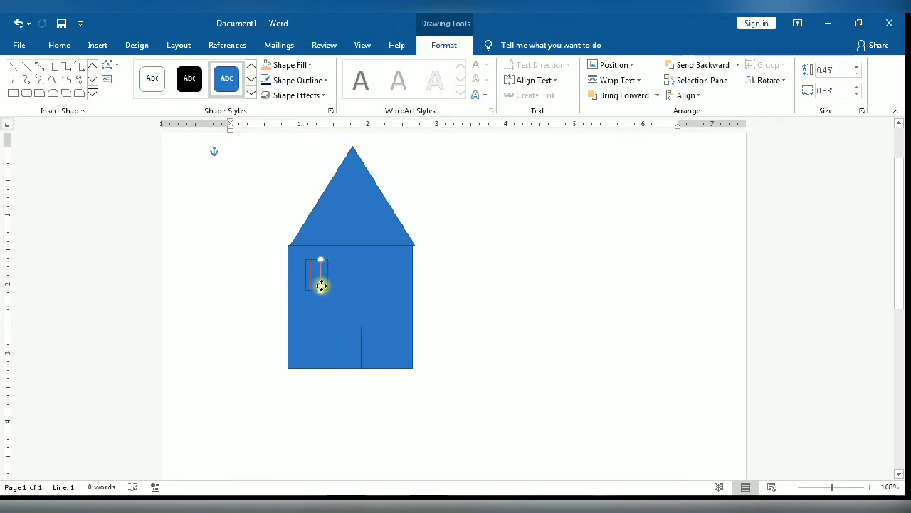
{"action": "left_click", "coordinate": [354, 294]}
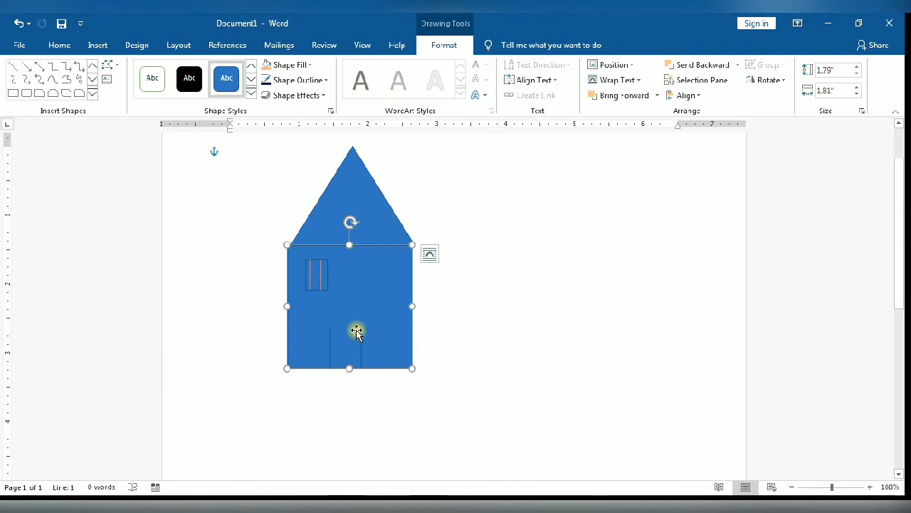
- Draw two wavy freeform path edges from the door's lower corners toward the lower right, about 2.17" and 2.6" wide
{"action": "left_click", "coordinate": [93, 98]}
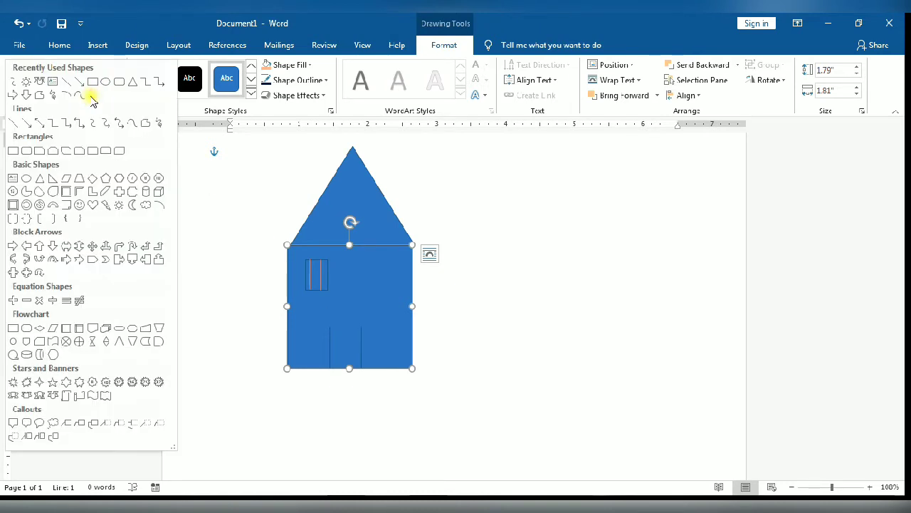
{"action": "left_click", "coordinate": [146, 124]}
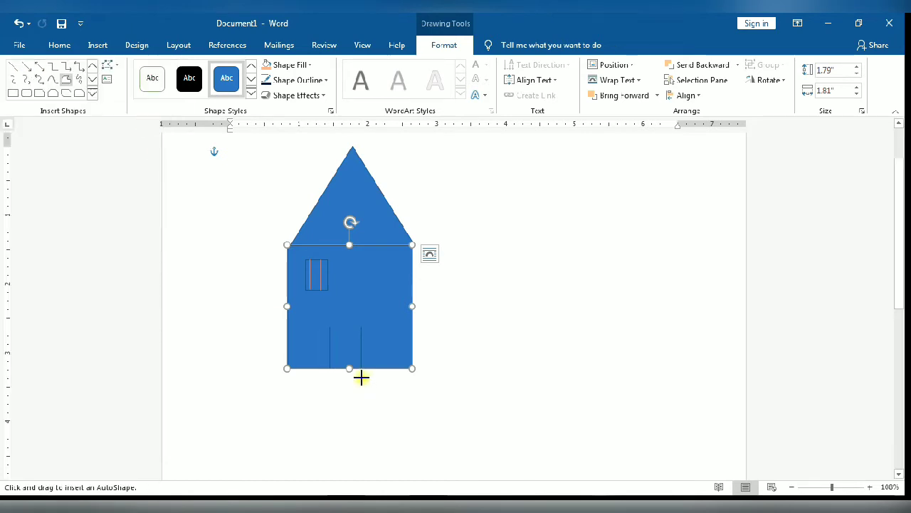
{"action": "mouse_move", "coordinate": [360, 368]}
{"action": "left_mouse_down"}
{"action": "mouse_move", "coordinate": [387, 403]}
{"action": "mouse_move", "coordinate": [481, 431]}
{"action": "mouse_move", "coordinate": [487, 452]}
{"action": "mouse_move", "coordinate": [523, 458]}
{"action": "mouse_move", "coordinate": [509, 458]}
{"action": "left_mouse_up"}
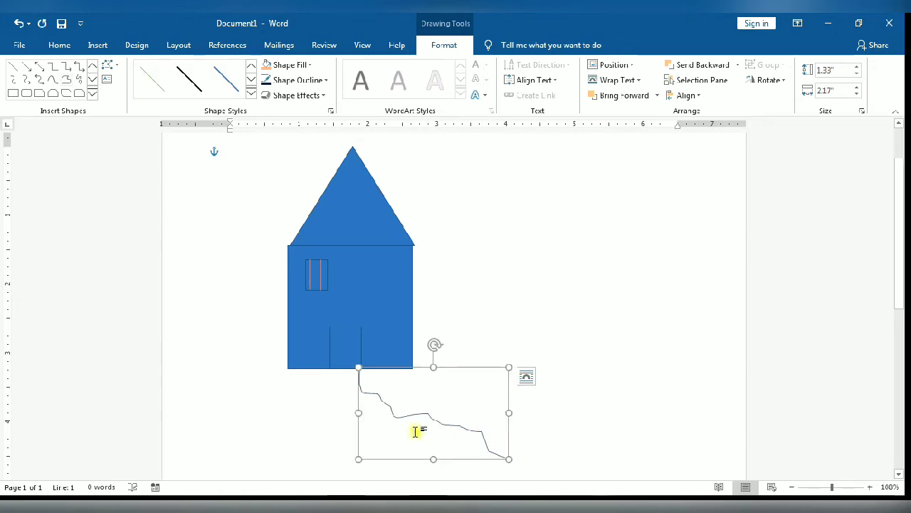
{"action": "left_click", "coordinate": [65, 79]}
{"action": "mouse_move", "coordinate": [330, 369]}
{"action": "left_mouse_down"}
{"action": "mouse_move", "coordinate": [337, 411]}
{"action": "mouse_move", "coordinate": [357, 435]}
{"action": "mouse_move", "coordinate": [479, 481]}
{"action": "mouse_move", "coordinate": [504, 463]}
{"action": "mouse_move", "coordinate": [586, 474]}
{"action": "mouse_move", "coordinate": [508, 470]}
{"action": "left_mouse_up"}
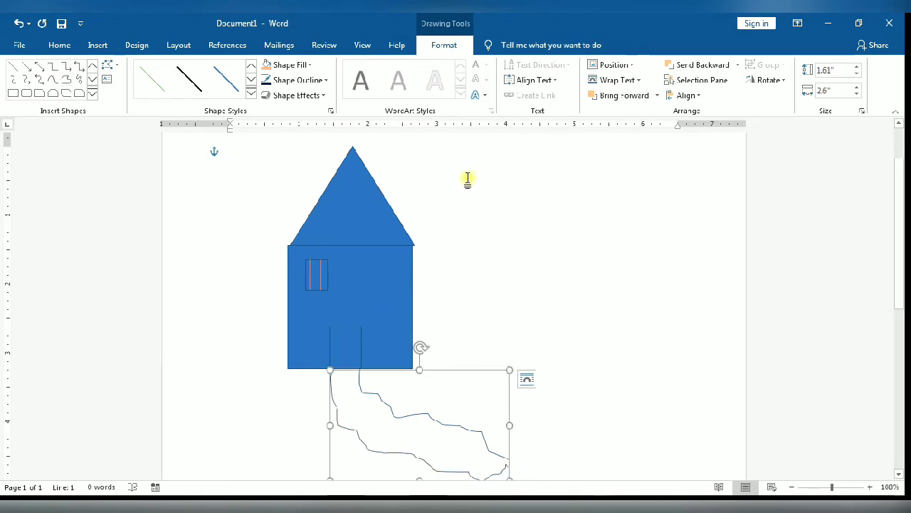
- Apply the green gradient theme style from the last theme row to the triangular roof
{"action": "left_click", "coordinate": [340, 208]}
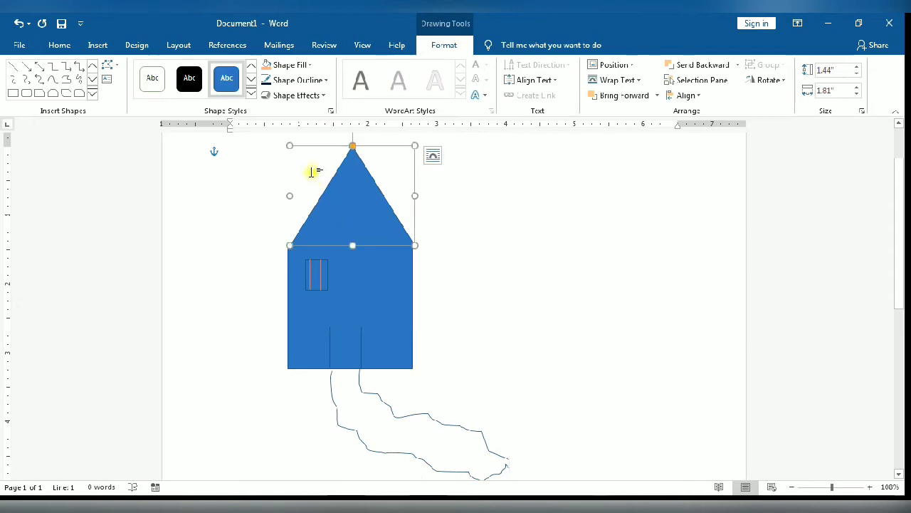
{"action": "left_click", "coordinate": [252, 93]}
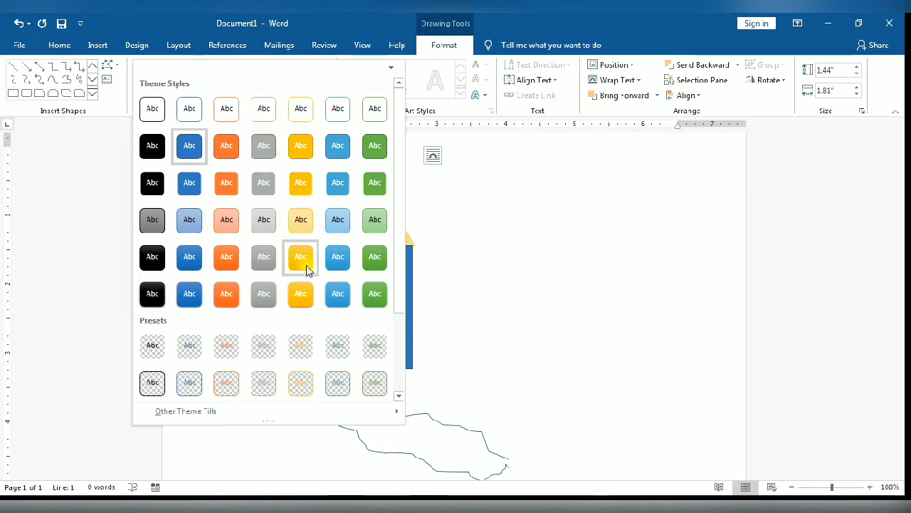
{"action": "left_click", "coordinate": [382, 297]}
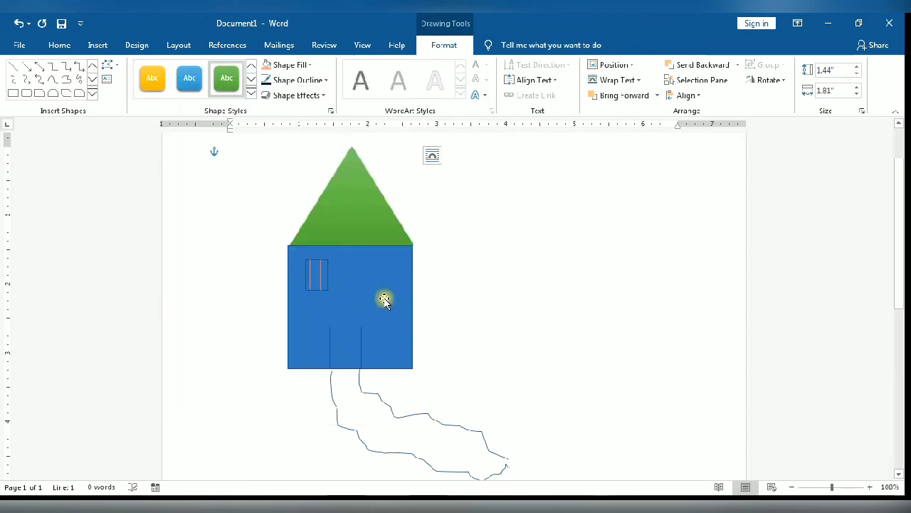
- Fill the triangular roof with the standard yellow colour
{"action": "left_click", "coordinate": [383, 299]}
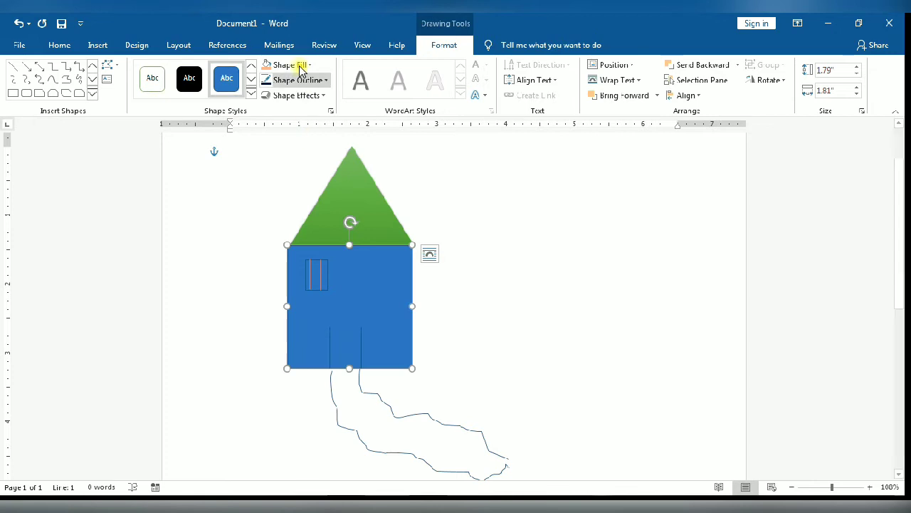
{"action": "left_click", "coordinate": [347, 174]}
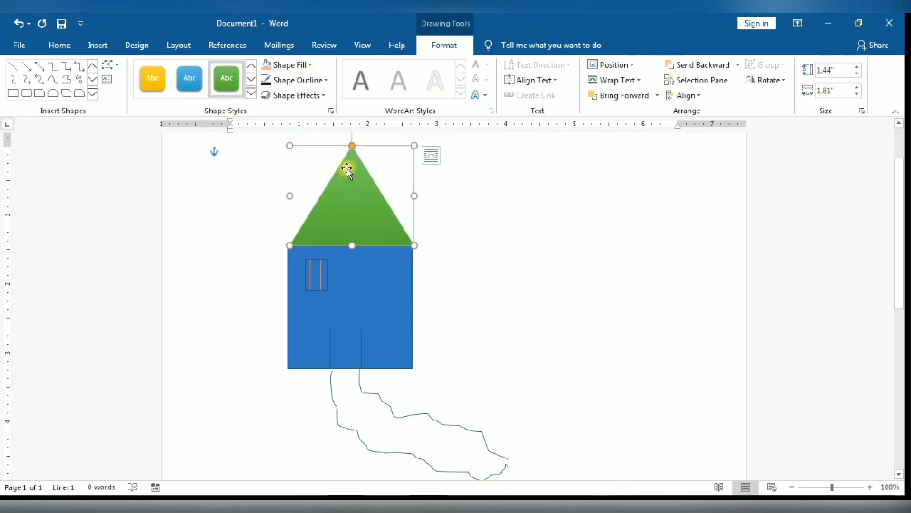
{"action": "left_click", "coordinate": [311, 67]}
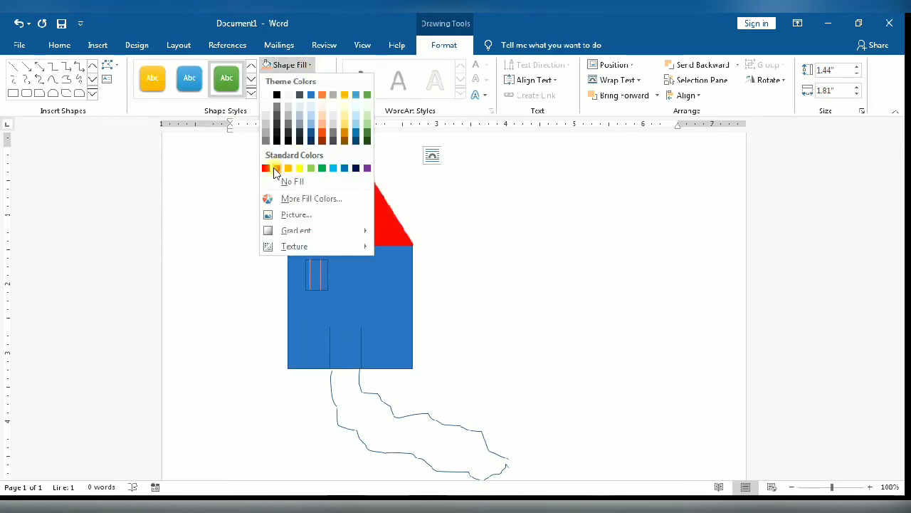
{"action": "left_click", "coordinate": [300, 169]}
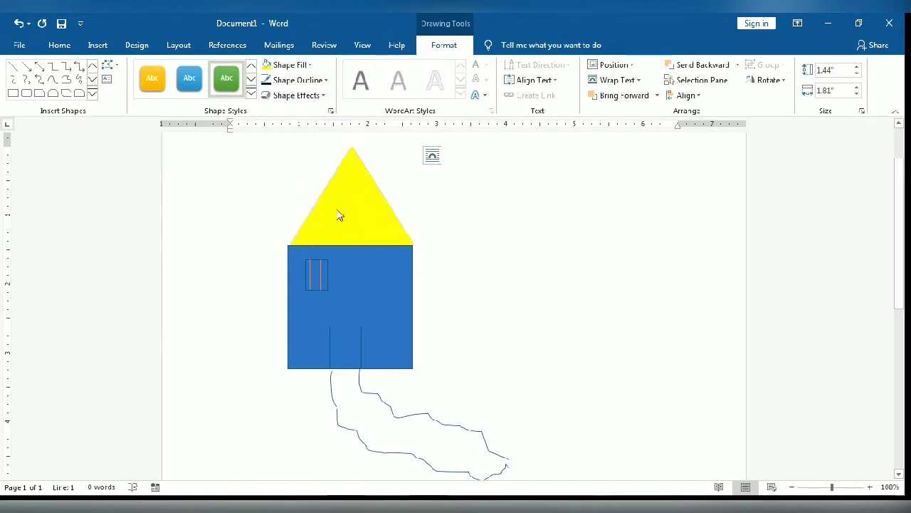
- Fill the square house body with the light orange theme colour, the third tint in the orange column
{"action": "left_click", "coordinate": [380, 266]}
{"action": "left_click", "coordinate": [281, 65]}
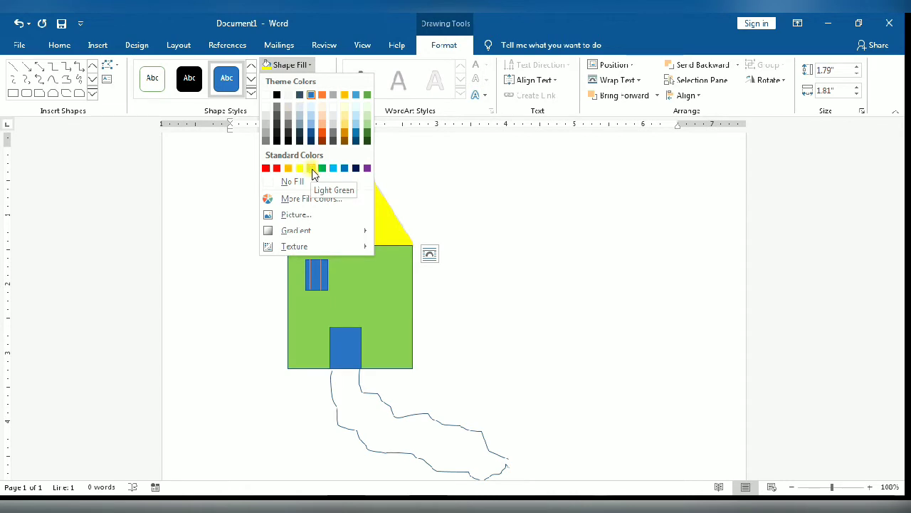
{"action": "left_click", "coordinate": [321, 121]}
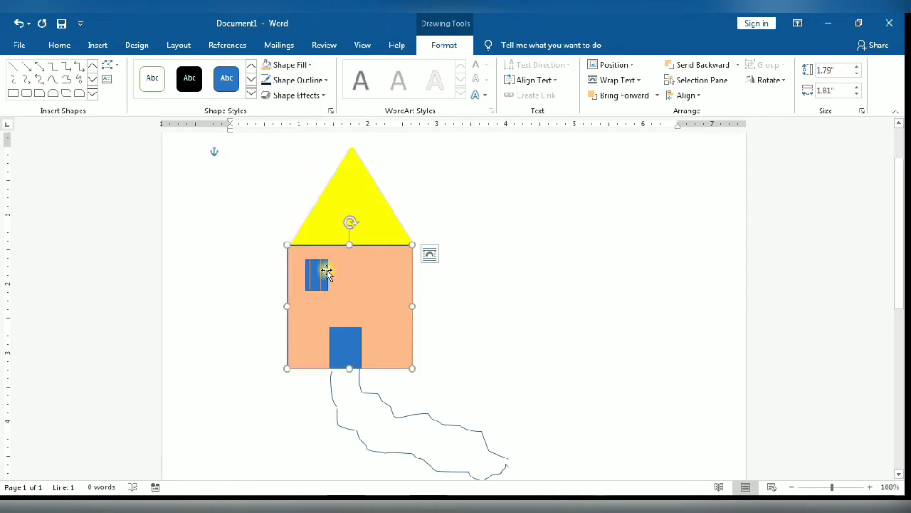
- Fill the small window rectangle in the house wall with the standard green colour
{"action": "left_click", "coordinate": [322, 269]}
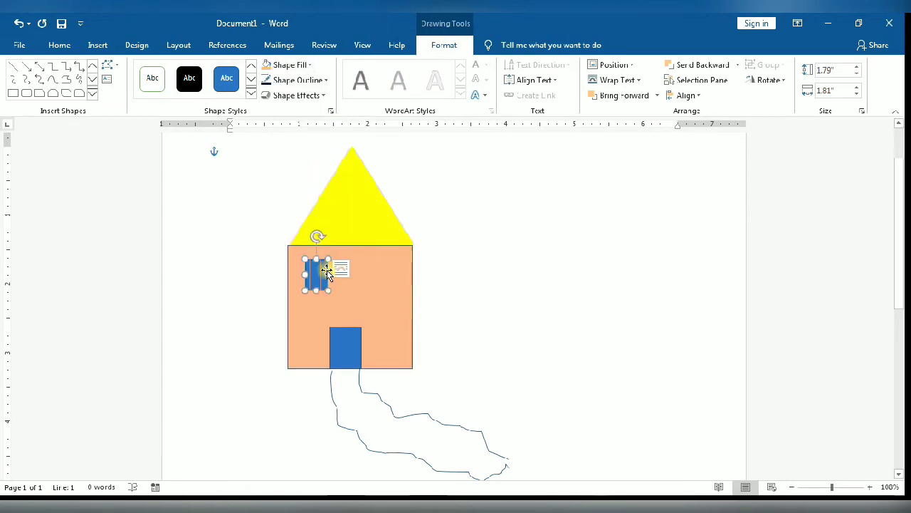
{"action": "left_click", "coordinate": [251, 93]}
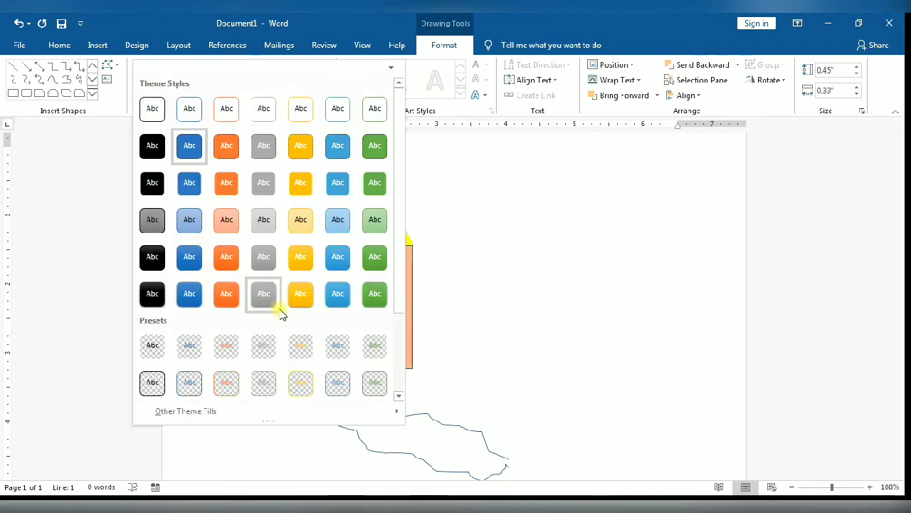
{"action": "left_click", "coordinate": [482, 195]}
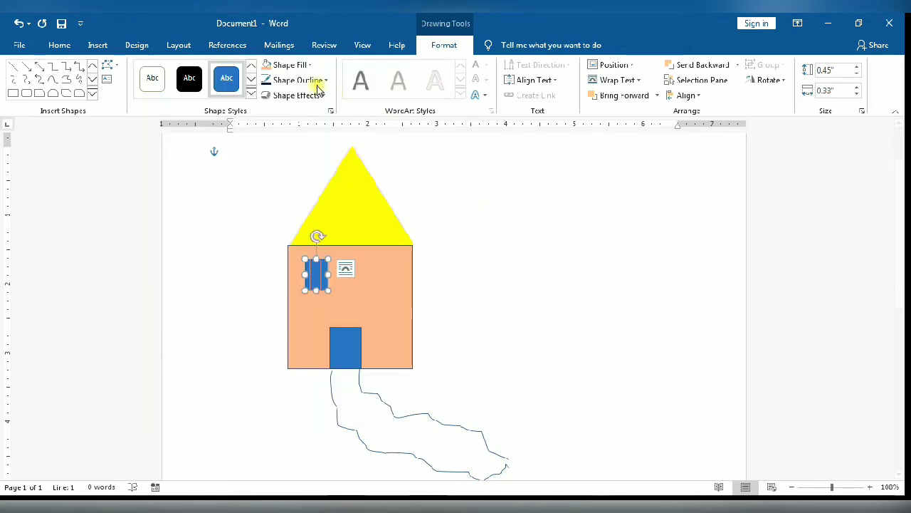
{"action": "left_click", "coordinate": [292, 65]}
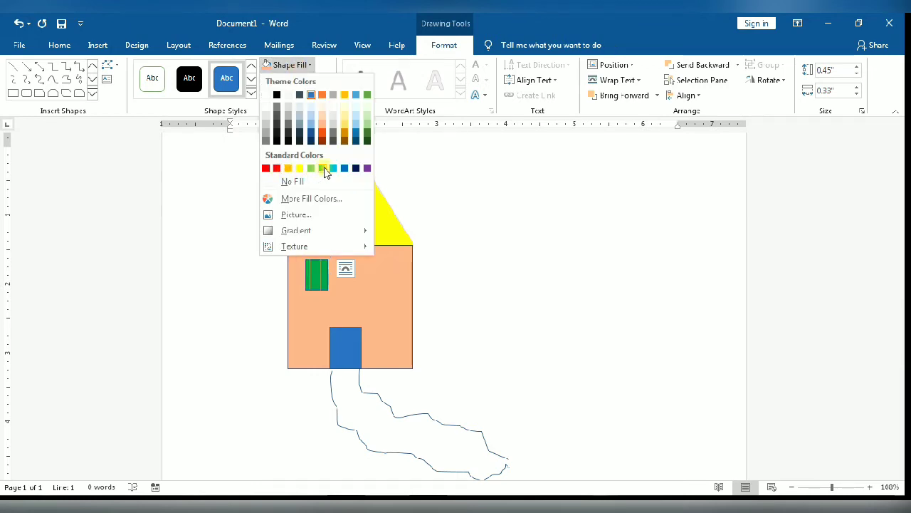
{"action": "left_click", "coordinate": [322, 168]}
- Fill the door rectangle with the dark gold theme colour and deselect it
{"action": "left_click", "coordinate": [338, 349]}
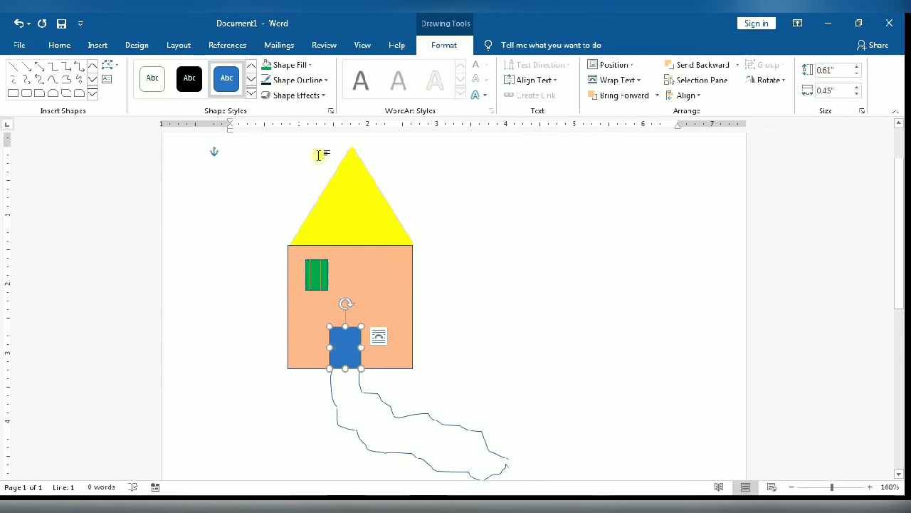
{"action": "left_click", "coordinate": [302, 68]}
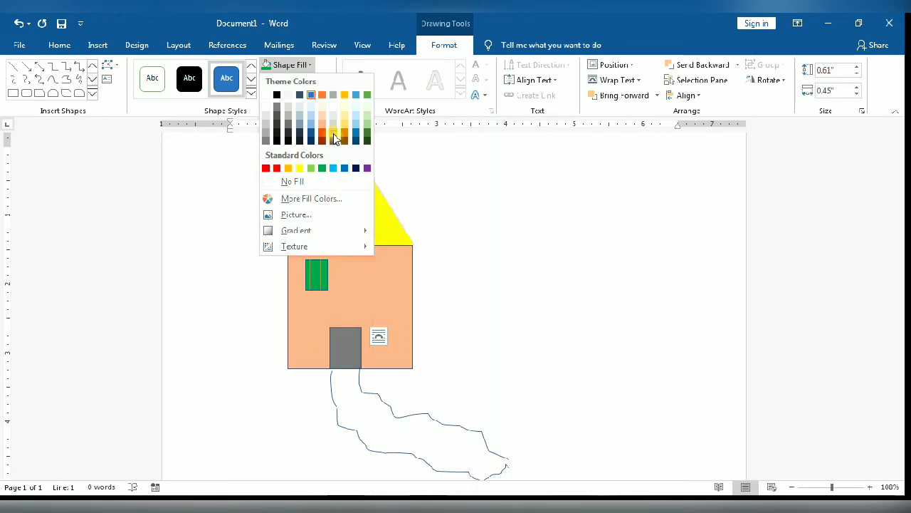
{"action": "left_click", "coordinate": [348, 137]}
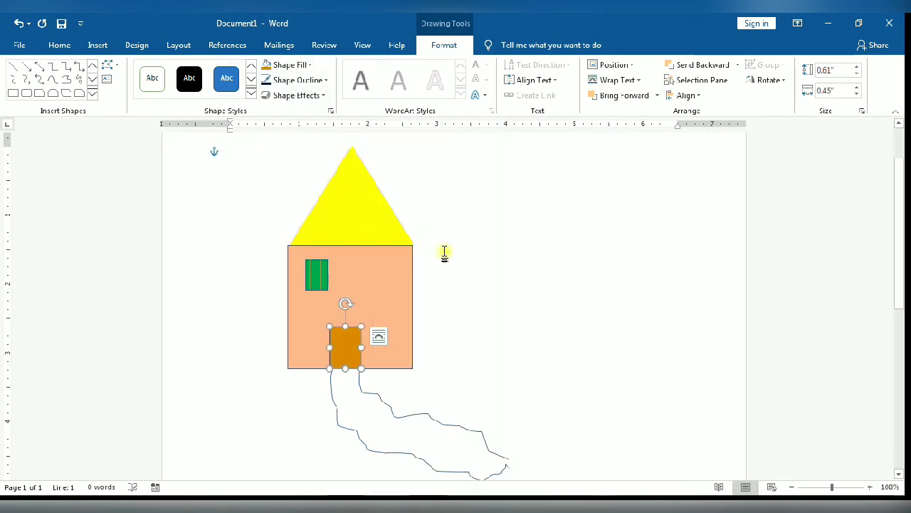
{"action": "left_click", "coordinate": [464, 267]}
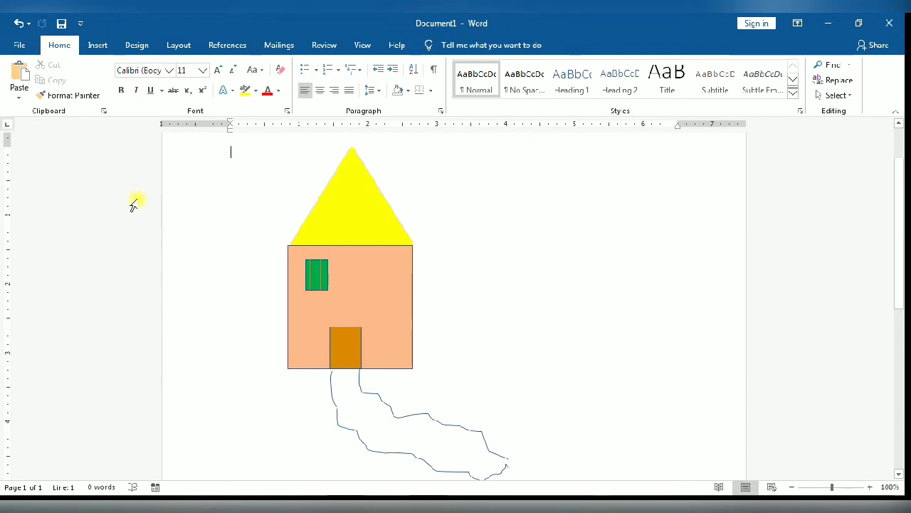
- Draw a Smiley Face shape about 1.67" high and 1.63" wide to the right of the house
{"action": "left_click", "coordinate": [98, 47]}
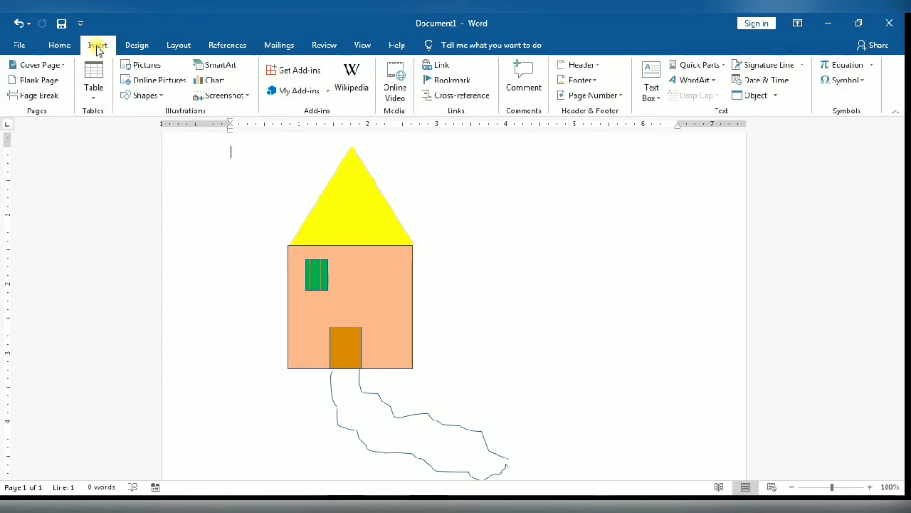
{"action": "left_click", "coordinate": [150, 104]}
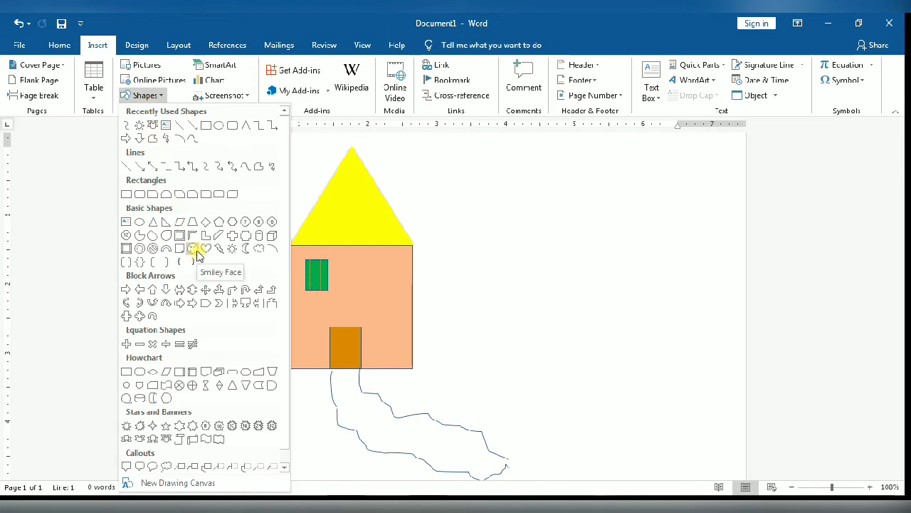
{"action": "left_click", "coordinate": [193, 249]}
{"action": "left_click_drag", "start_coordinate": [467, 184], "coordinate": [578, 300]}
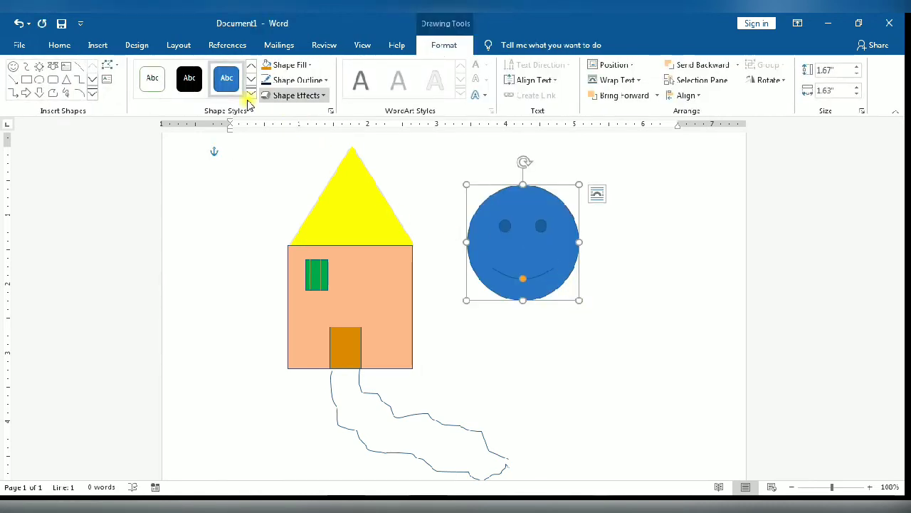
- Try the blue gradient theme style on the smiley face, then replace it with the flat gold style from the third theme row
{"action": "left_click", "coordinate": [251, 95]}
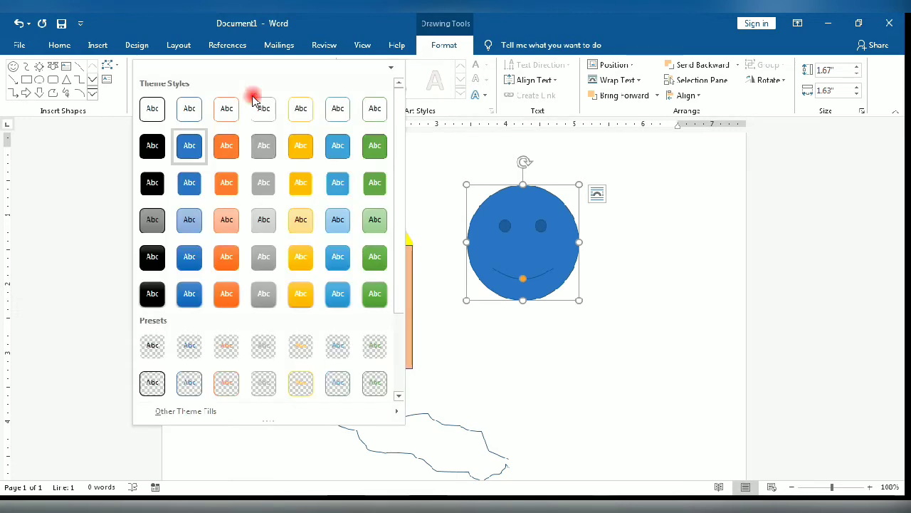
{"action": "left_click", "coordinate": [329, 297]}
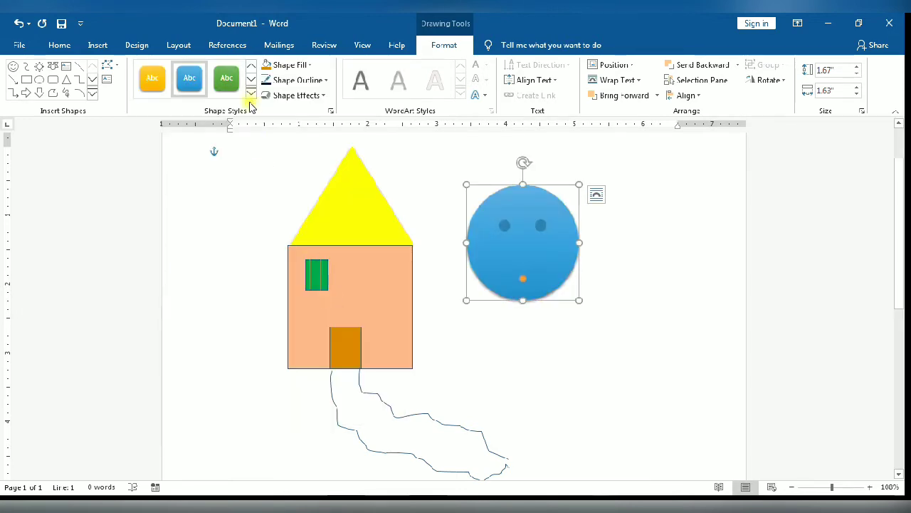
{"action": "left_click", "coordinate": [251, 95]}
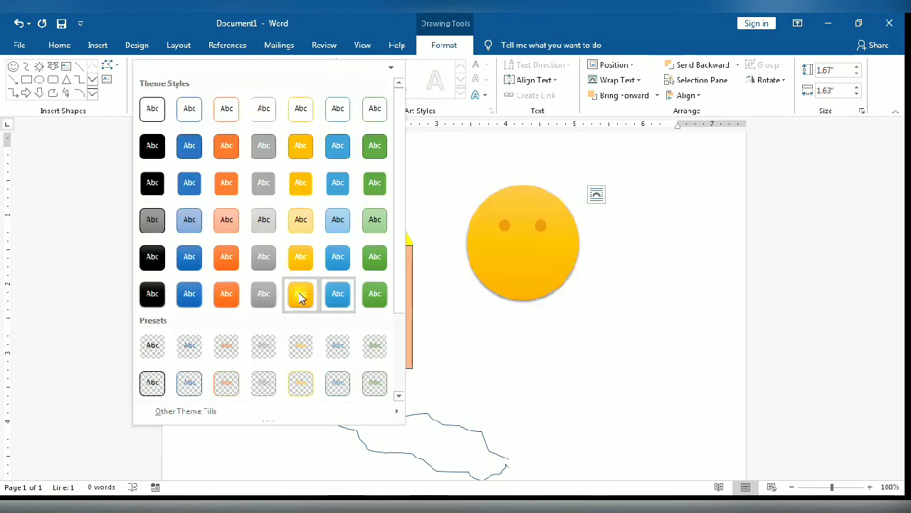
{"action": "left_click", "coordinate": [292, 188]}
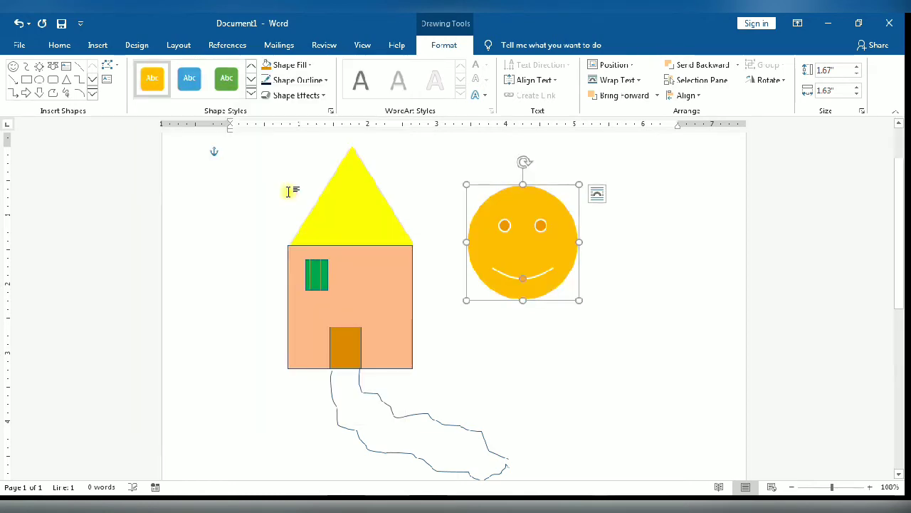
- Fill the smiley face with standard red and give it a 3 pt outline in standard orange
{"action": "left_click", "coordinate": [302, 67]}
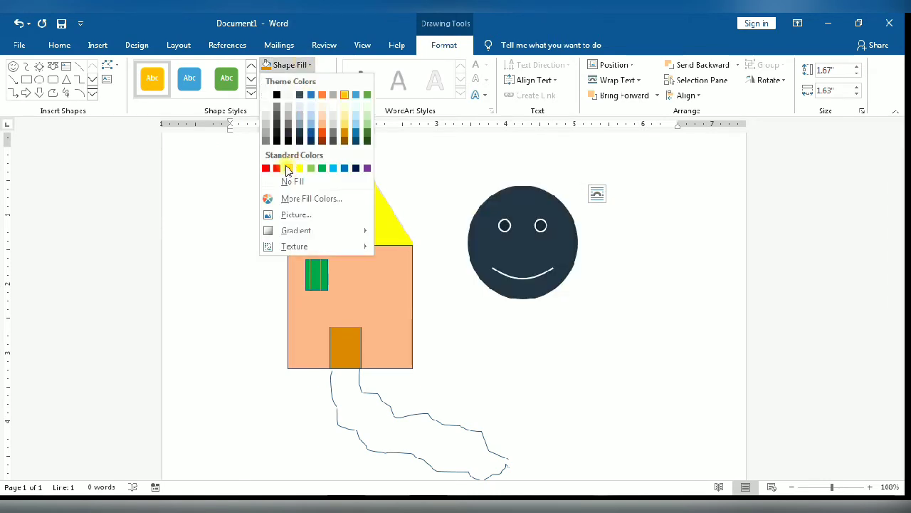
{"action": "left_click", "coordinate": [278, 169]}
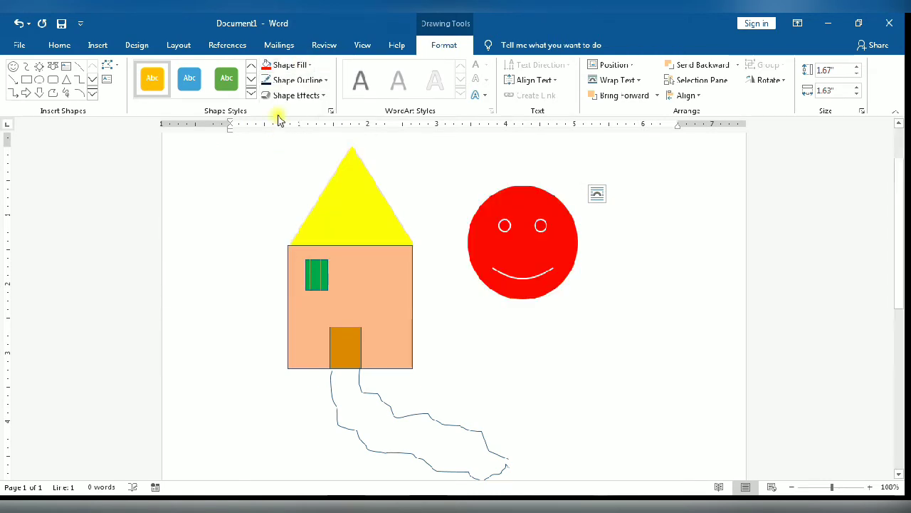
{"action": "left_click", "coordinate": [295, 80]}
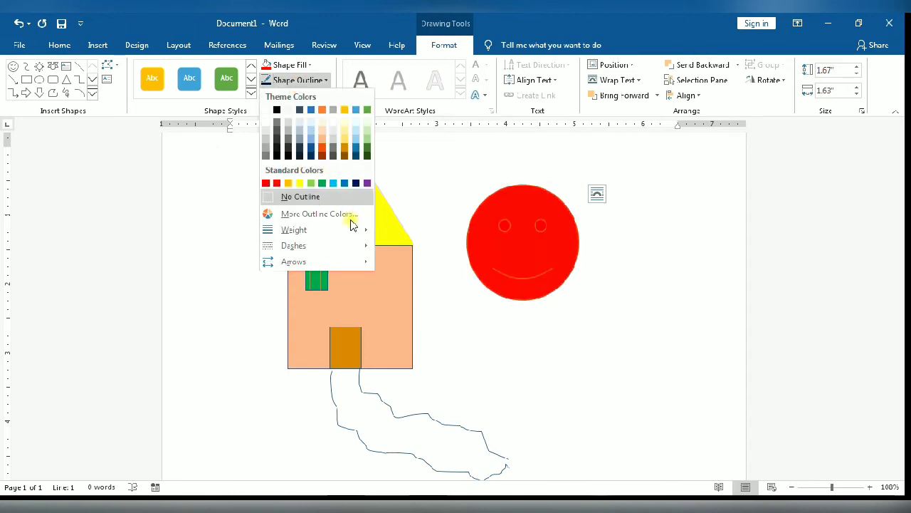
{"action": "mouse_move", "coordinate": [357, 238]}
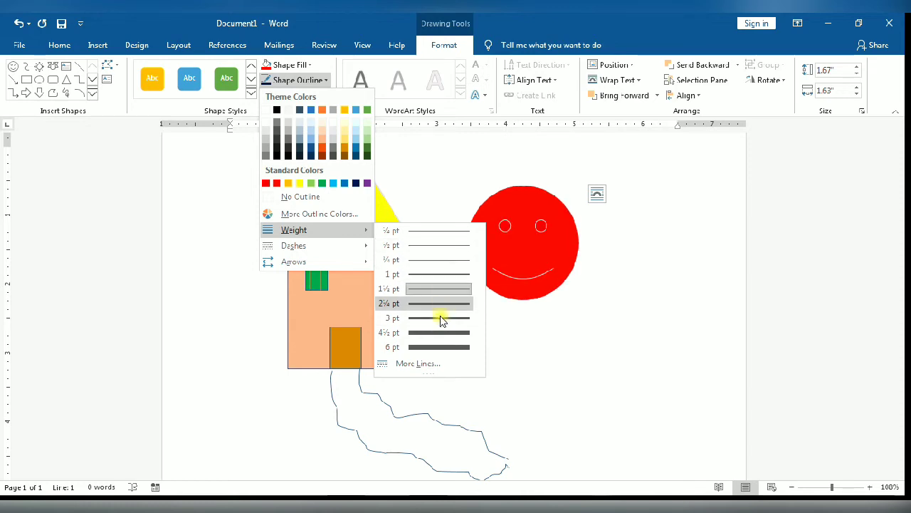
{"action": "left_click", "coordinate": [438, 319]}
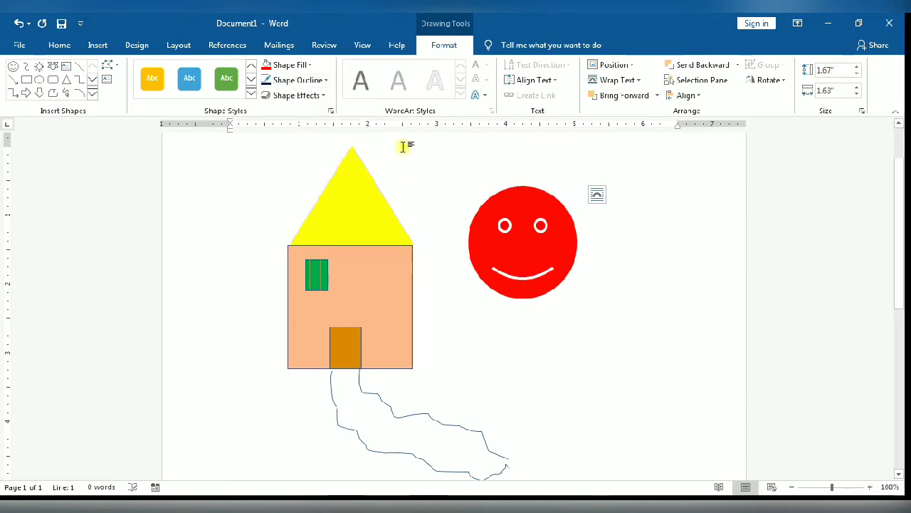
{"action": "left_click", "coordinate": [320, 79]}
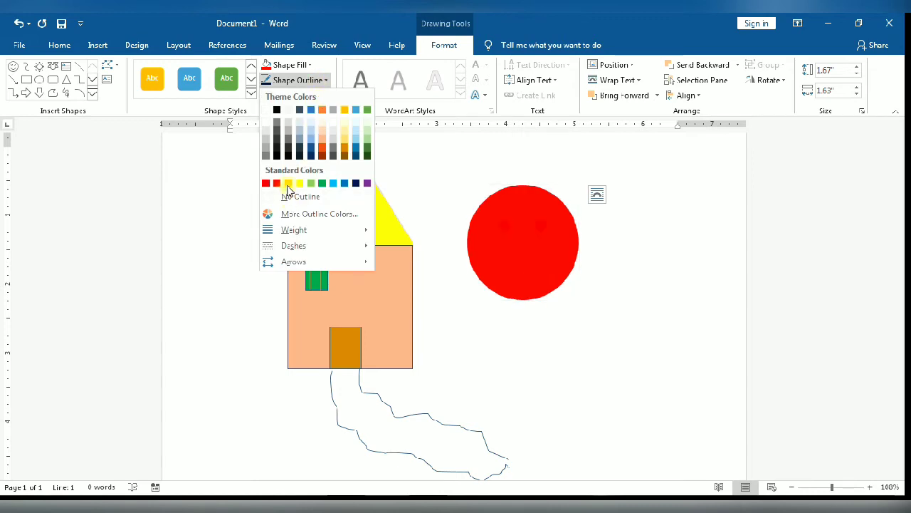
{"action": "left_click", "coordinate": [288, 183]}
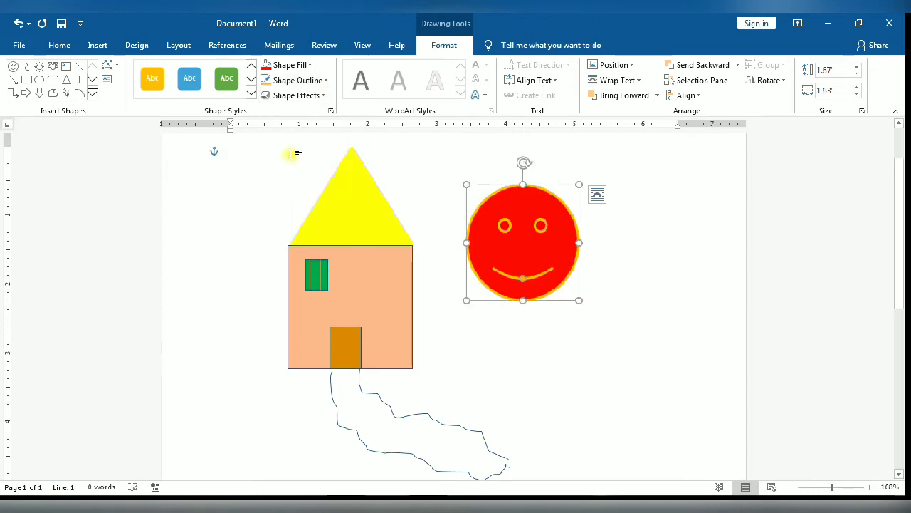
- Apply the tilted 3-D preset effect, second in the last preset row, to the smiley face and deselect it
{"action": "left_click", "coordinate": [318, 97]}
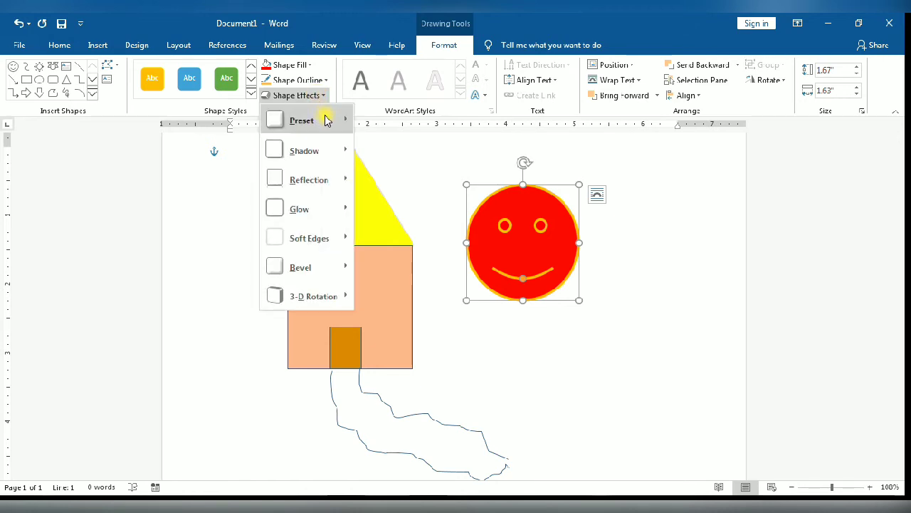
{"action": "mouse_move", "coordinate": [325, 118]}
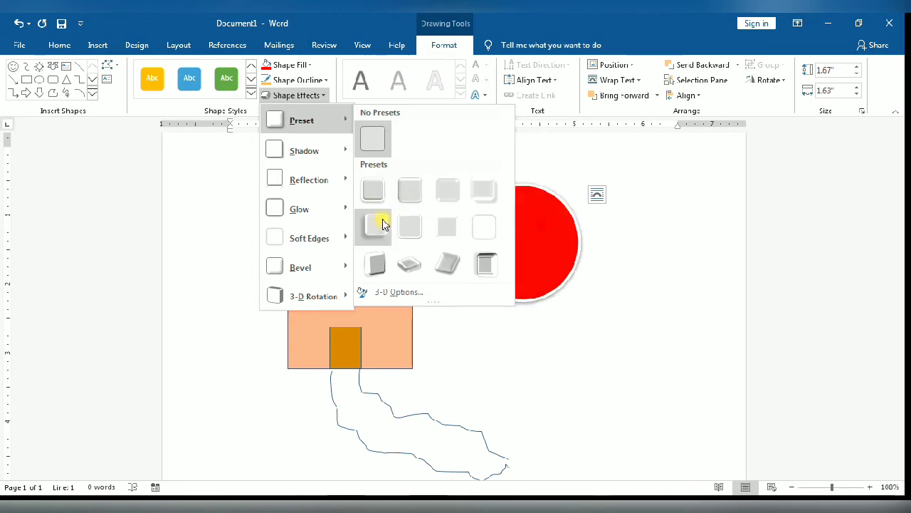
{"action": "left_click", "coordinate": [409, 264]}
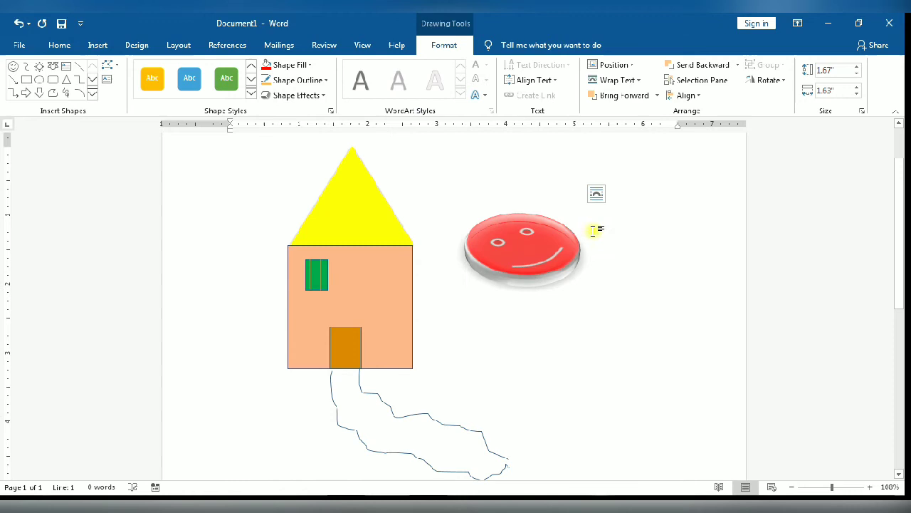
{"action": "left_click", "coordinate": [570, 325]}
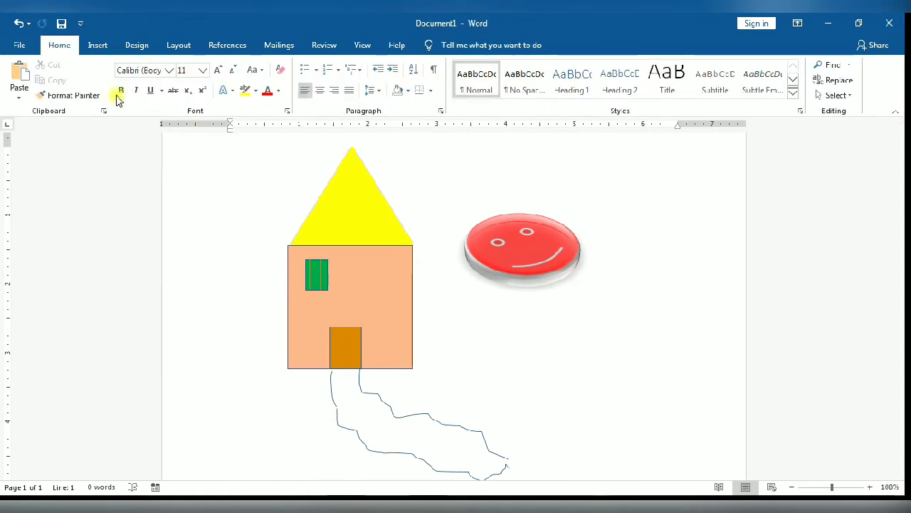
- Draw a five-pointed star about 2.08" high and 1.75" wide to the right of the path's lower end
{"action": "left_click", "coordinate": [97, 45]}
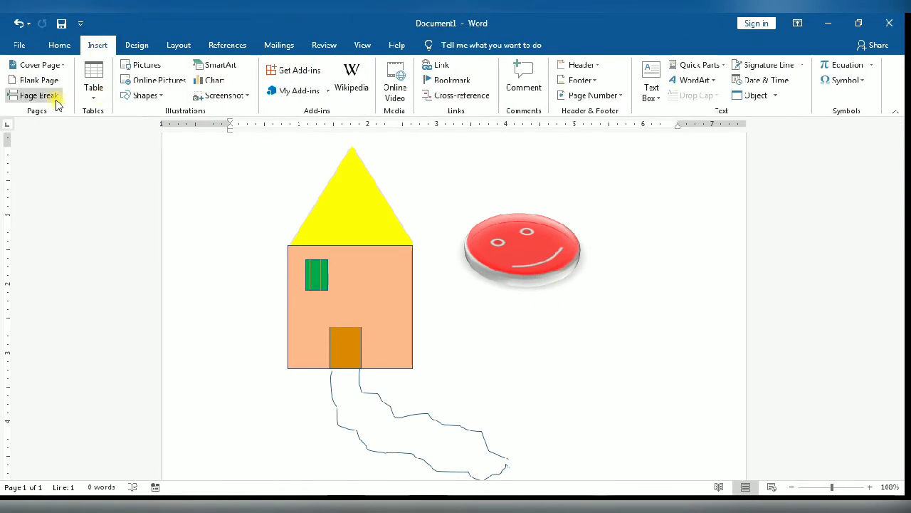
{"action": "left_click", "coordinate": [146, 95]}
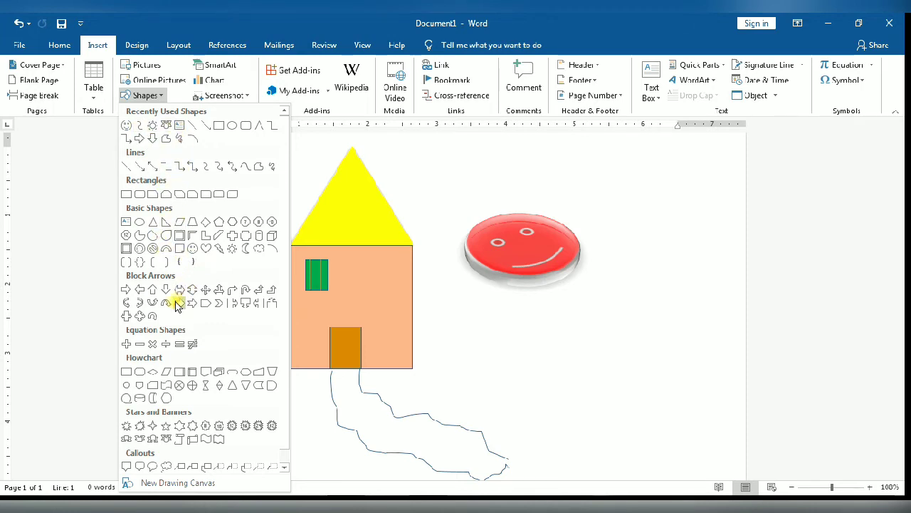
{"action": "left_click", "coordinate": [165, 427]}
{"action": "scroll", "coordinate": [429, 407], "scroll_direction": "down", "scroll_amount": 6}
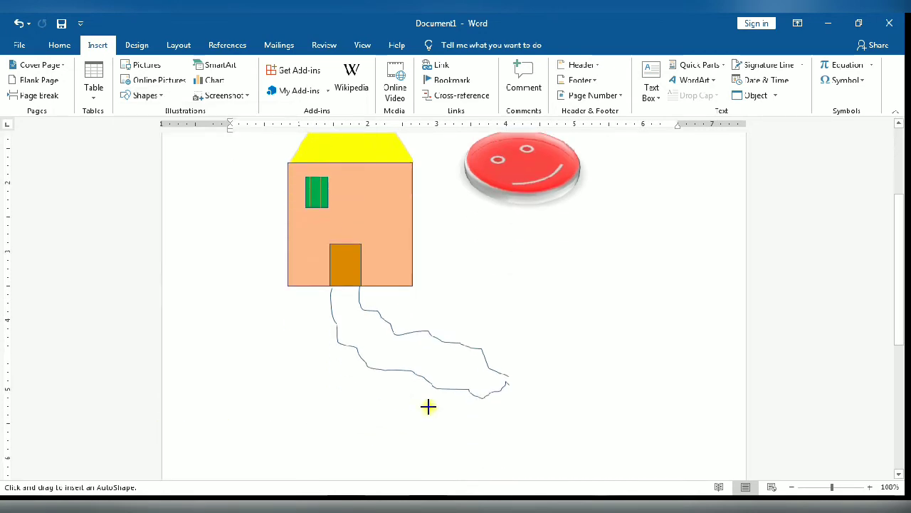
{"action": "scroll", "coordinate": [499, 356], "scroll_direction": "up", "scroll_amount": 3}
{"action": "left_click_drag", "start_coordinate": [536, 242], "coordinate": [648, 386]}
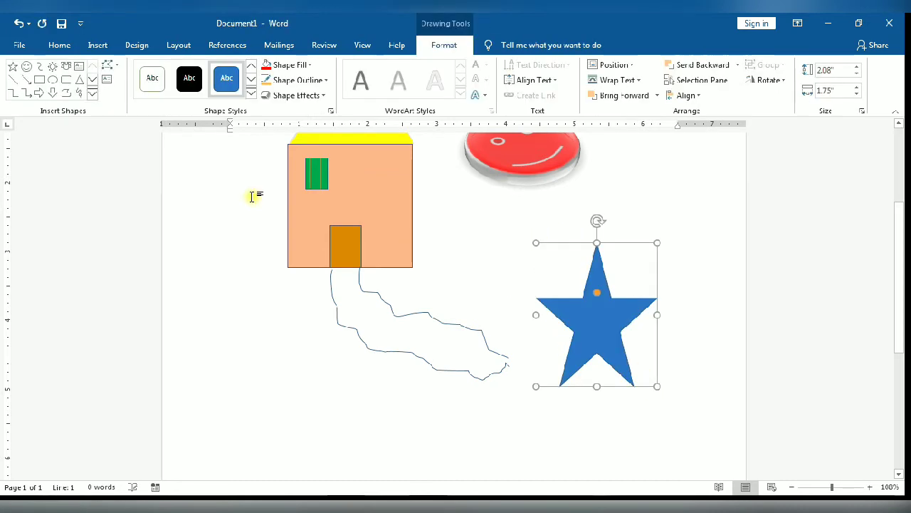
- Fill the five-pointed star with the standard yellow colour
{"action": "scroll", "coordinate": [253, 185], "scroll_direction": "up", "scroll_amount": 2}
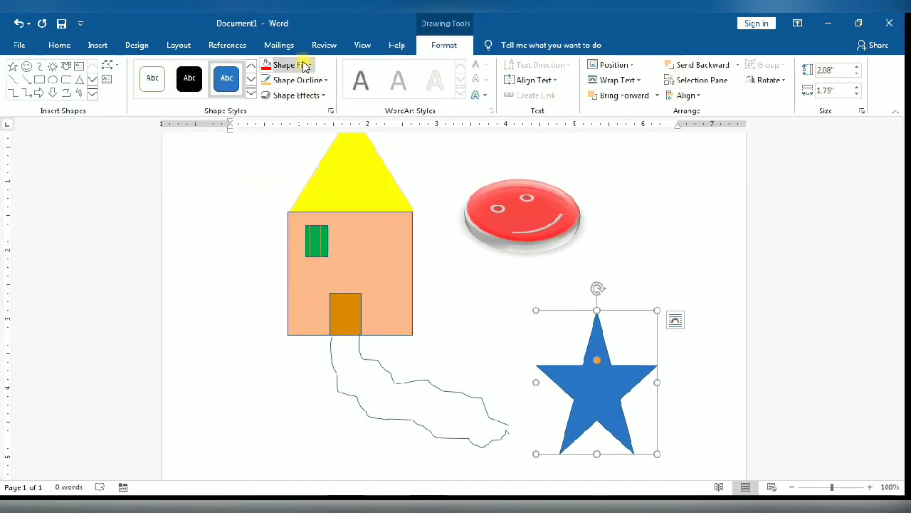
{"action": "left_click", "coordinate": [299, 64]}
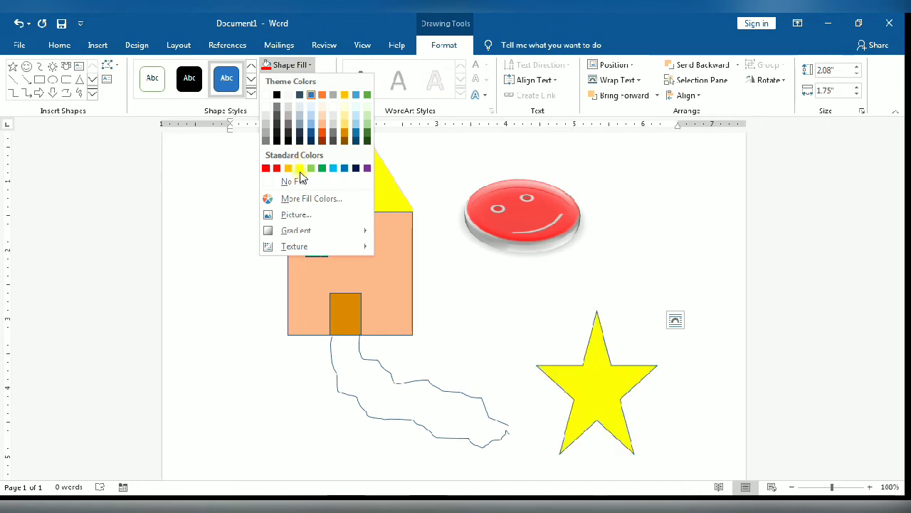
{"action": "left_click", "coordinate": [302, 168]}
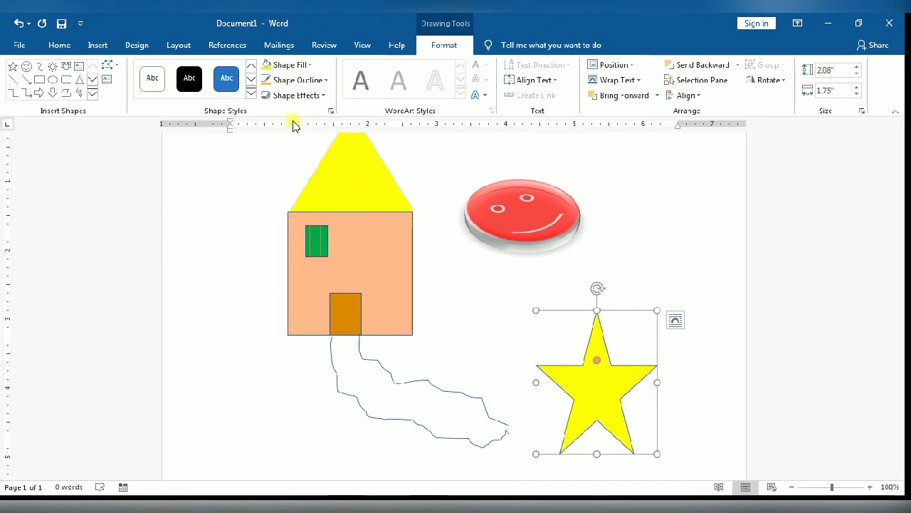
- Set the five-pointed star's outline weight to 4½ pt
{"action": "left_click", "coordinate": [321, 81]}
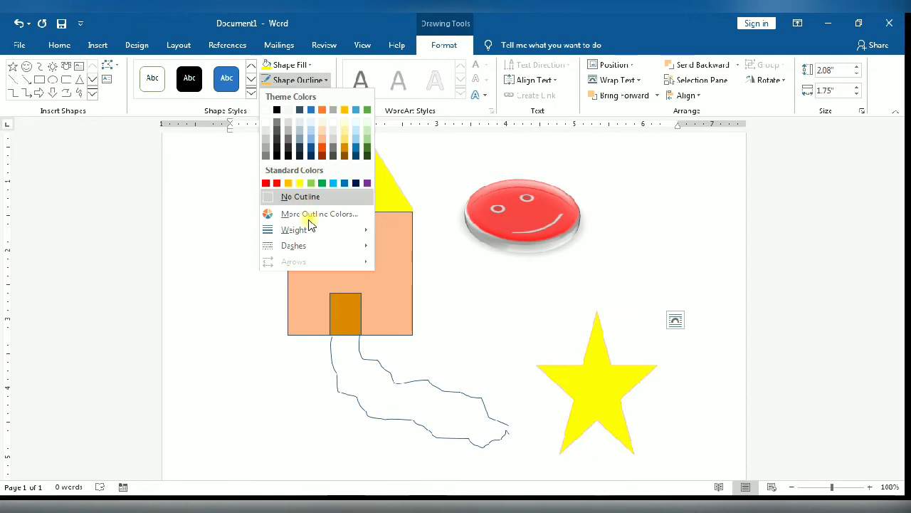
{"action": "mouse_move", "coordinate": [335, 229]}
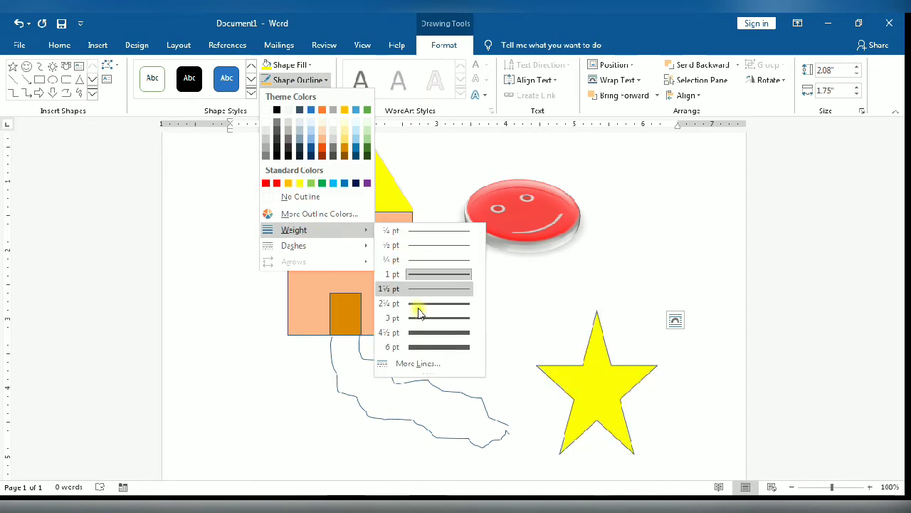
{"action": "left_click", "coordinate": [424, 333]}
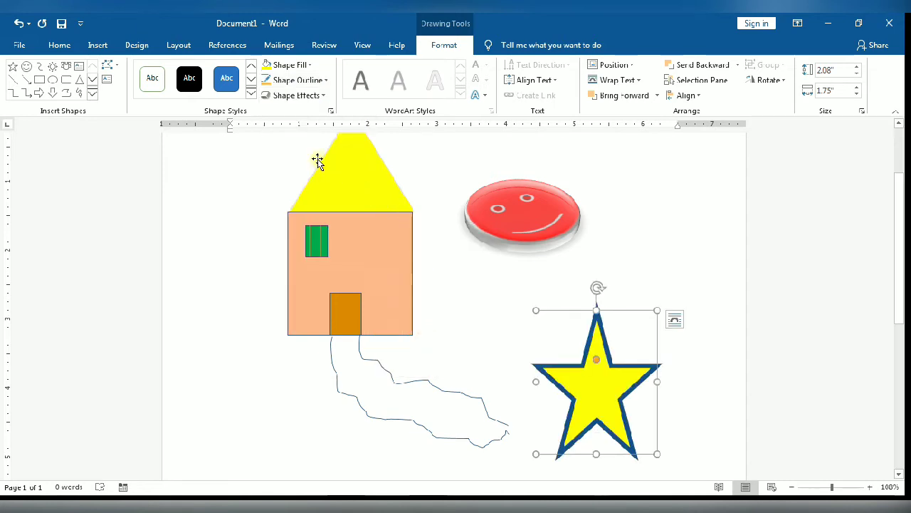
- Apply the first preset effect to the star and give it the middle inner shadow from the last inner row
{"action": "left_click", "coordinate": [295, 95]}
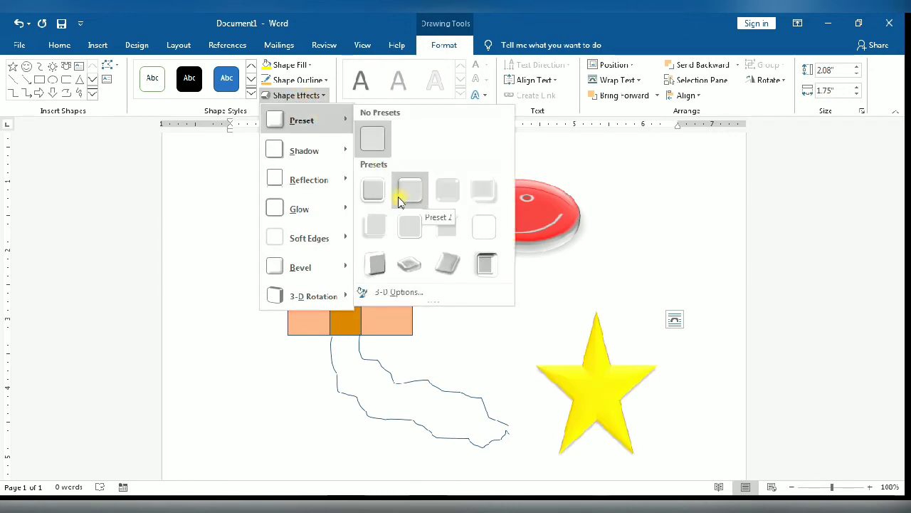
{"action": "left_click", "coordinate": [371, 194]}
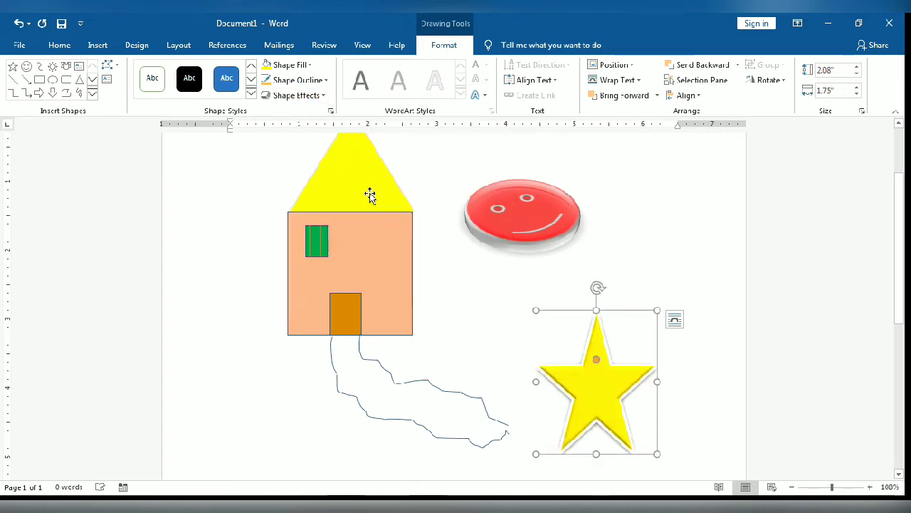
{"action": "left_click", "coordinate": [313, 96]}
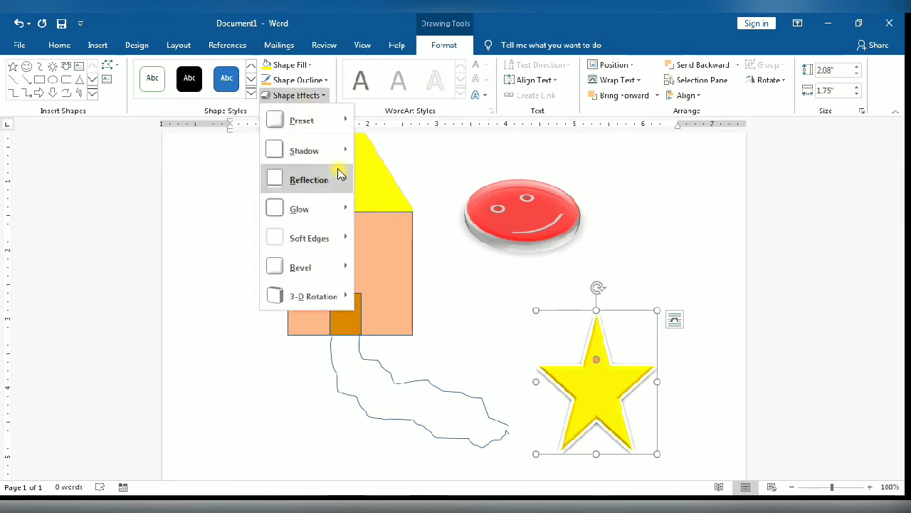
{"action": "mouse_move", "coordinate": [338, 153]}
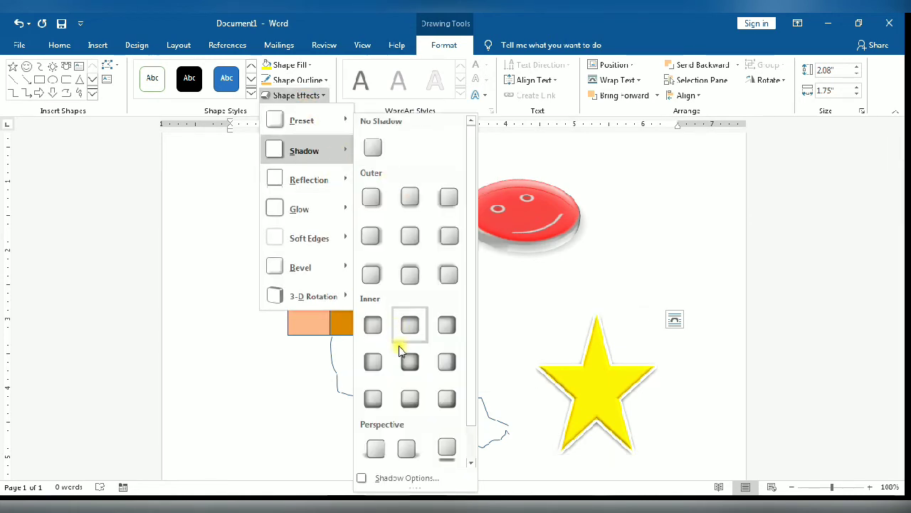
{"action": "left_click", "coordinate": [417, 400]}
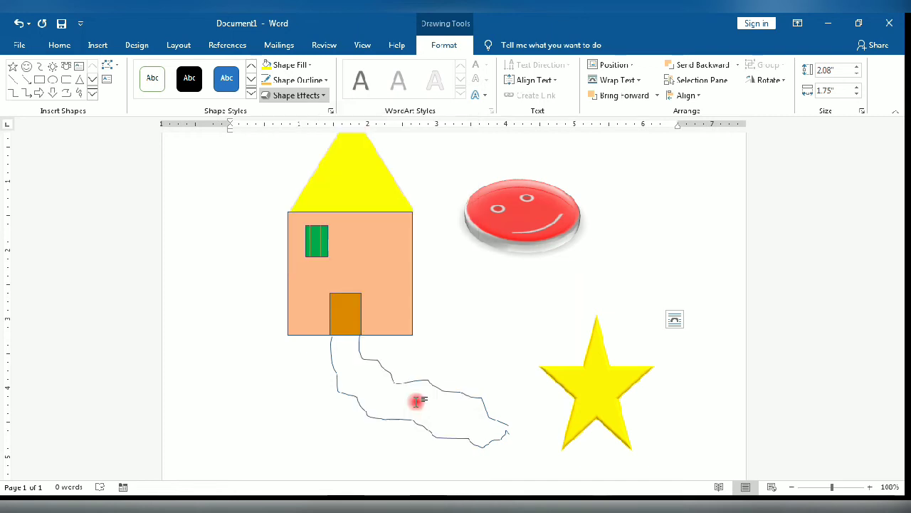
- Apply the third reflection variation in the second row to the star, leaving its outline settings as they are
{"action": "left_click", "coordinate": [317, 80]}
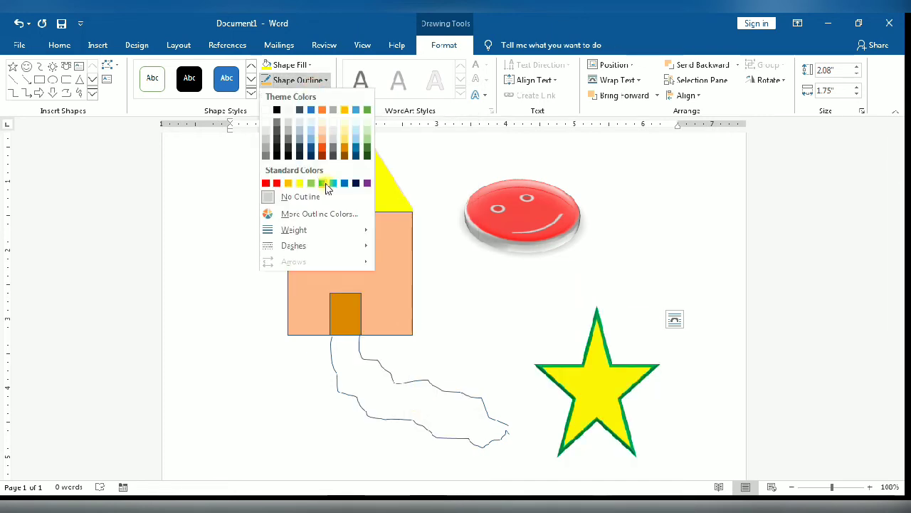
{"action": "left_click", "coordinate": [426, 110]}
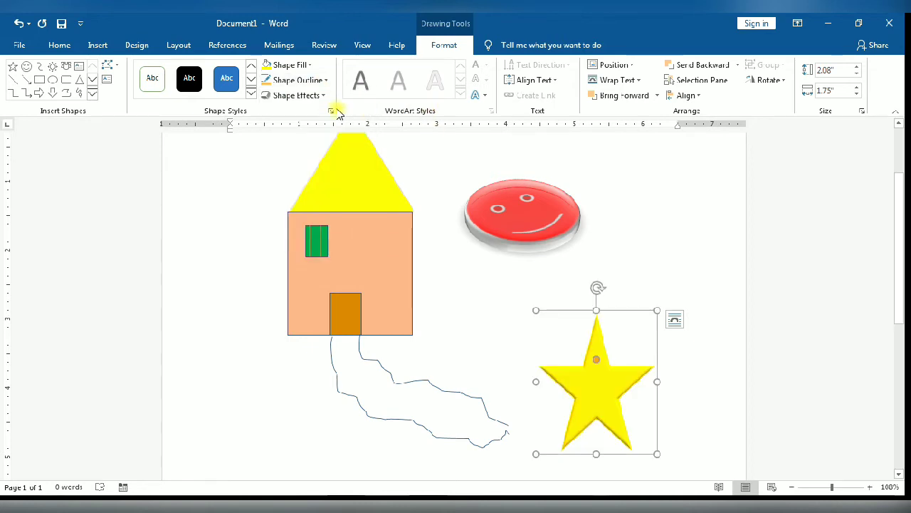
{"action": "left_click", "coordinate": [302, 100]}
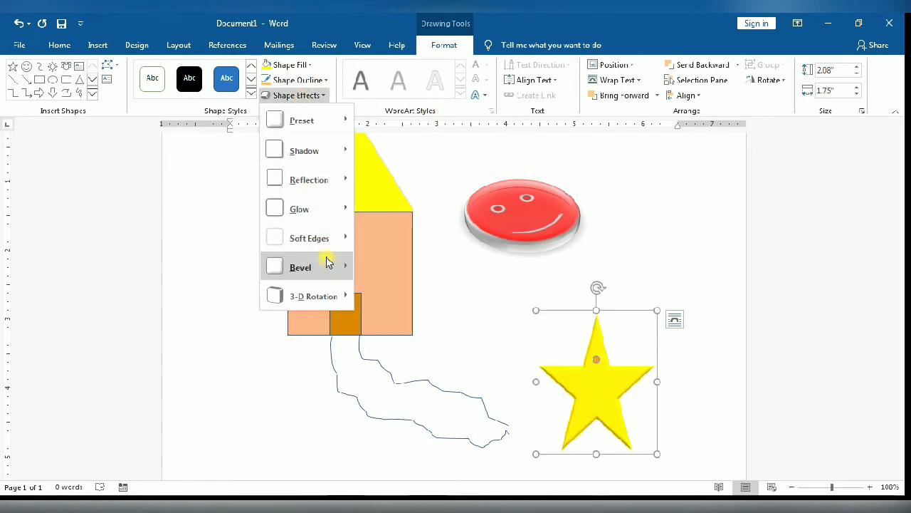
{"action": "mouse_move", "coordinate": [325, 237]}
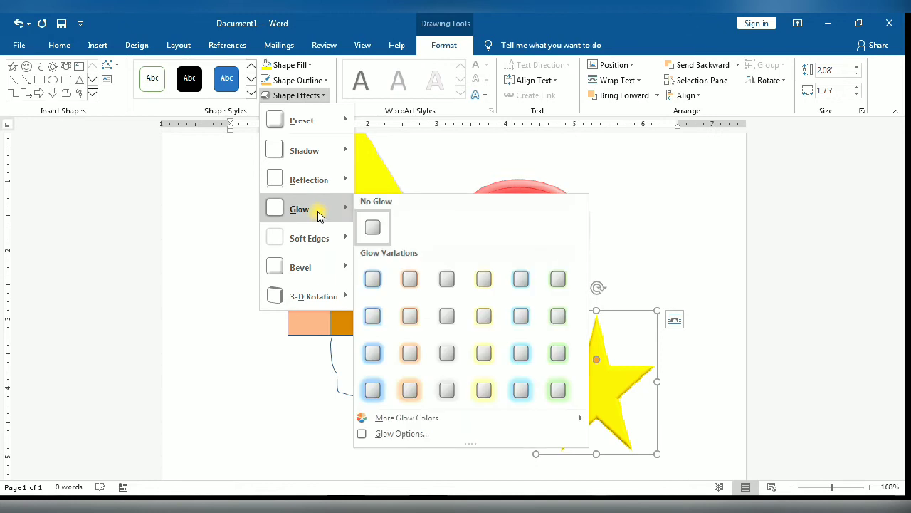
{"action": "mouse_move", "coordinate": [331, 185]}
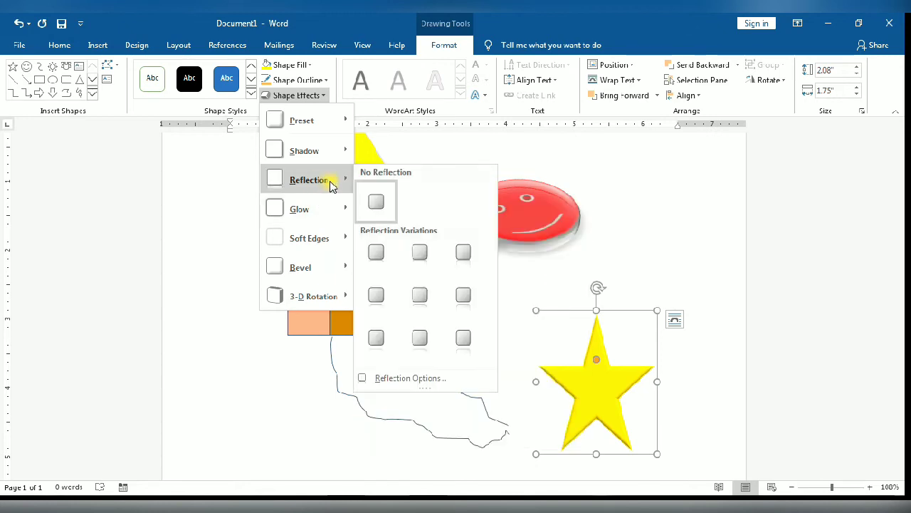
{"action": "left_click", "coordinate": [462, 298]}
{"action": "scroll", "coordinate": [552, 377], "scroll_direction": "down", "scroll_amount": 4}
{"action": "scroll", "coordinate": [552, 377], "scroll_direction": "up", "scroll_amount": 3}
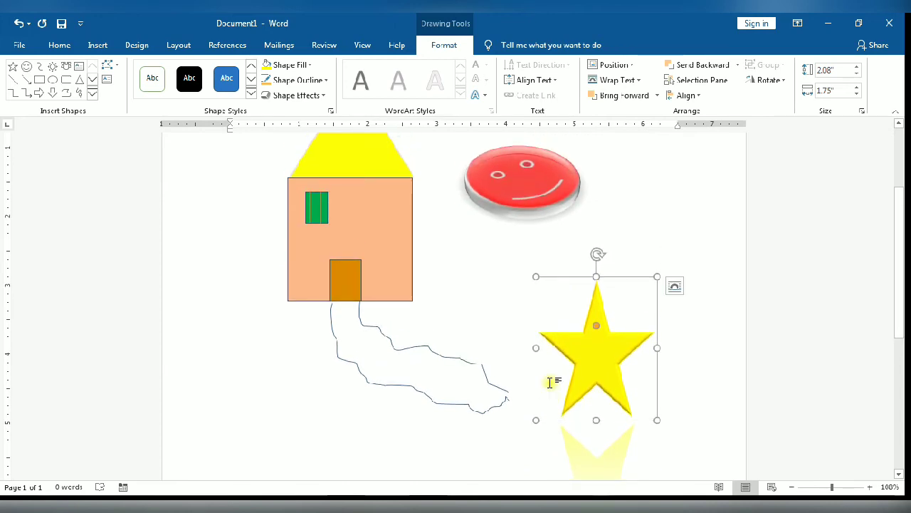
{"action": "scroll", "coordinate": [549, 382], "scroll_direction": "up", "scroll_amount": 2}
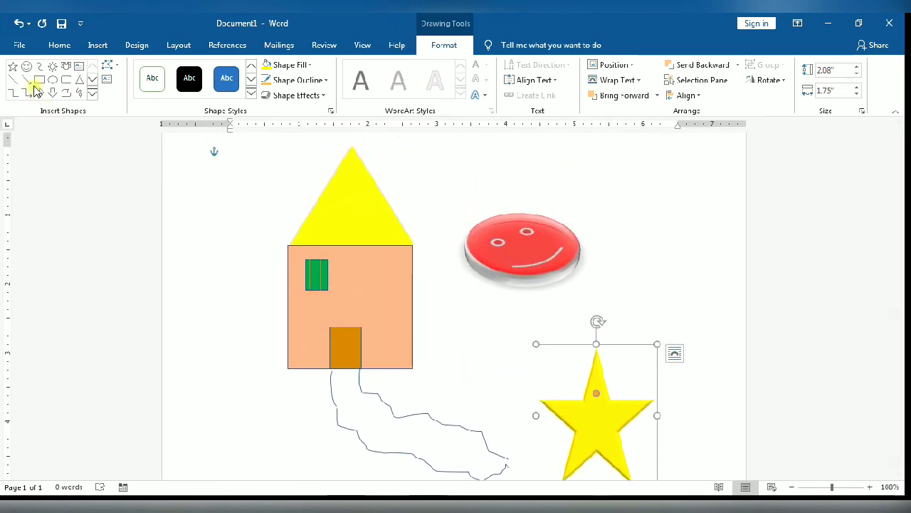
- Move the roof triangle slightly up and left, and shift the house's wall rectangle slightly up and right
{"action": "left_click", "coordinate": [337, 212]}
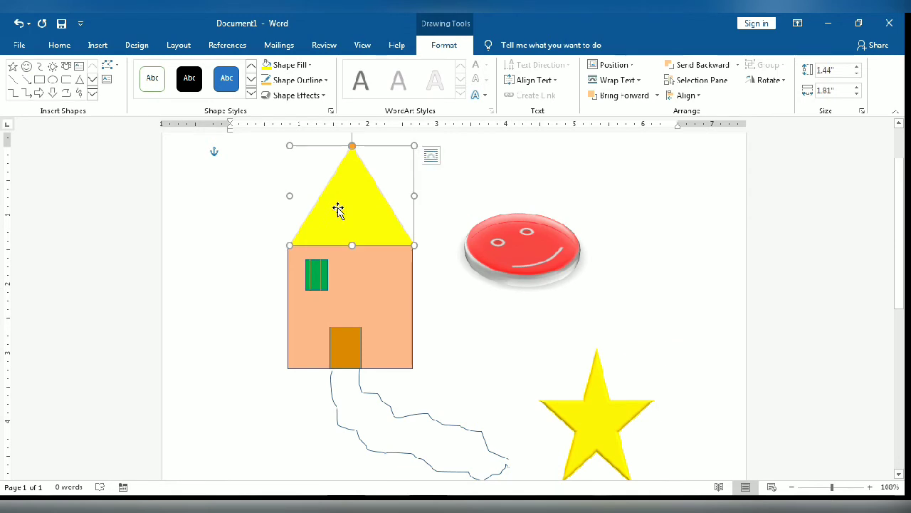
{"action": "mouse_move", "coordinate": [340, 210]}
{"action": "left_mouse_down"}
{"action": "mouse_move", "coordinate": [368, 201]}
{"action": "mouse_move", "coordinate": [358, 185]}
{"action": "mouse_move", "coordinate": [338, 207]}
{"action": "left_mouse_up"}
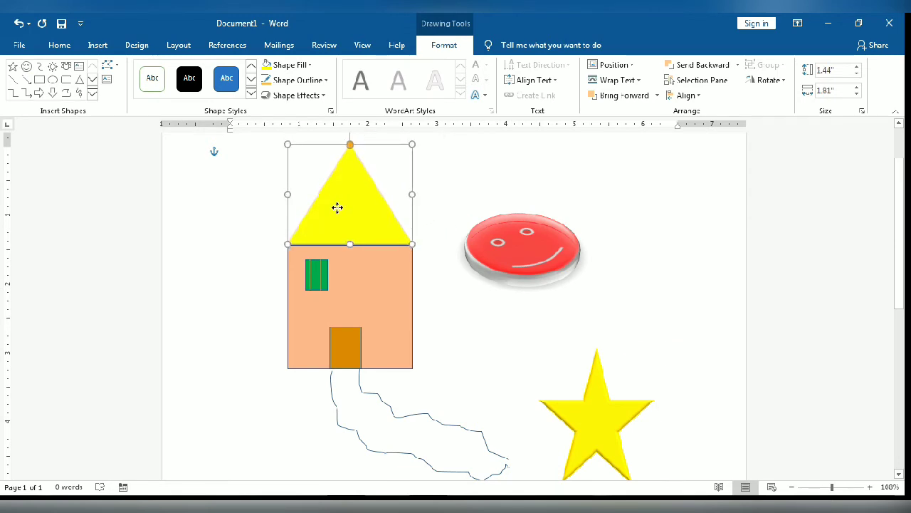
{"action": "mouse_move", "coordinate": [356, 285]}
{"action": "left_mouse_down"}
{"action": "mouse_move", "coordinate": [370, 307]}
{"action": "mouse_move", "coordinate": [360, 282]}
{"action": "left_mouse_up"}
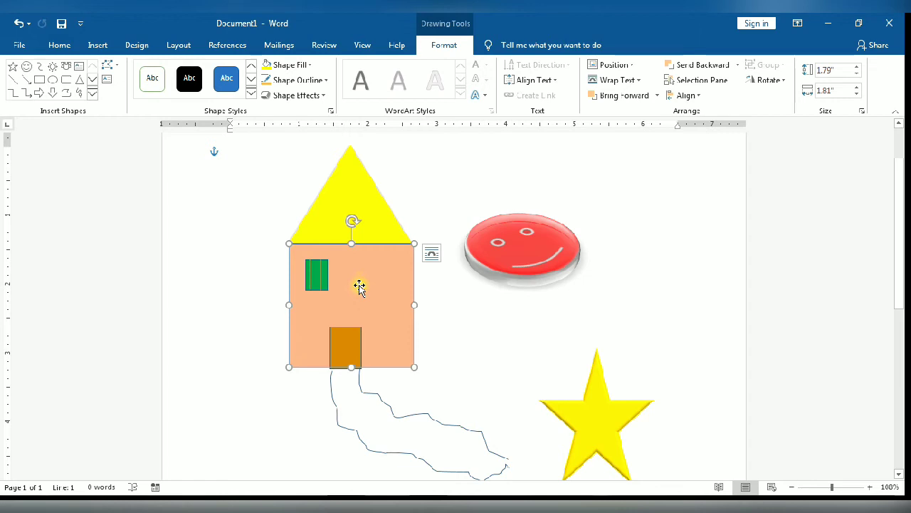
- Group the roof, walls, window with its bars, door and both path lines into a single object
{"action": "left_click", "coordinate": [342, 206]}
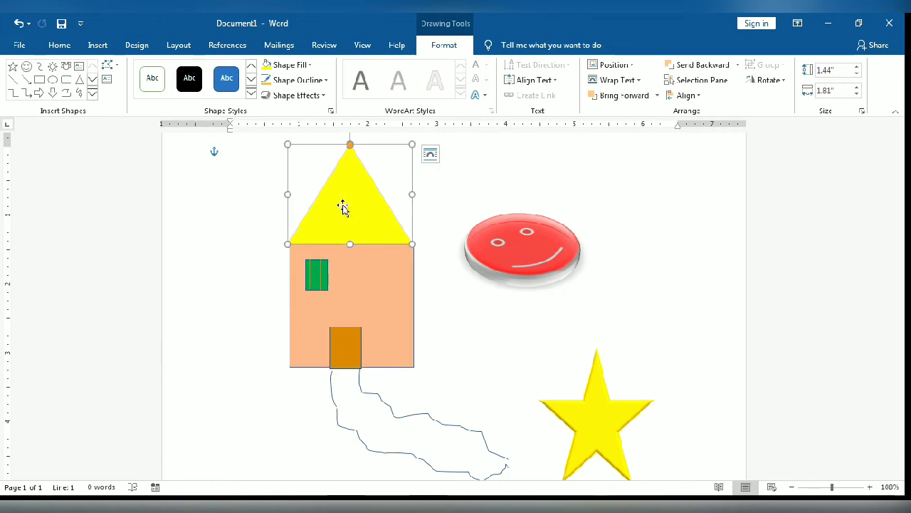
{"action": "left_click", "coordinate": [362, 273], "text": "shift"}
{"action": "left_click", "coordinate": [331, 285], "text": "shift"}
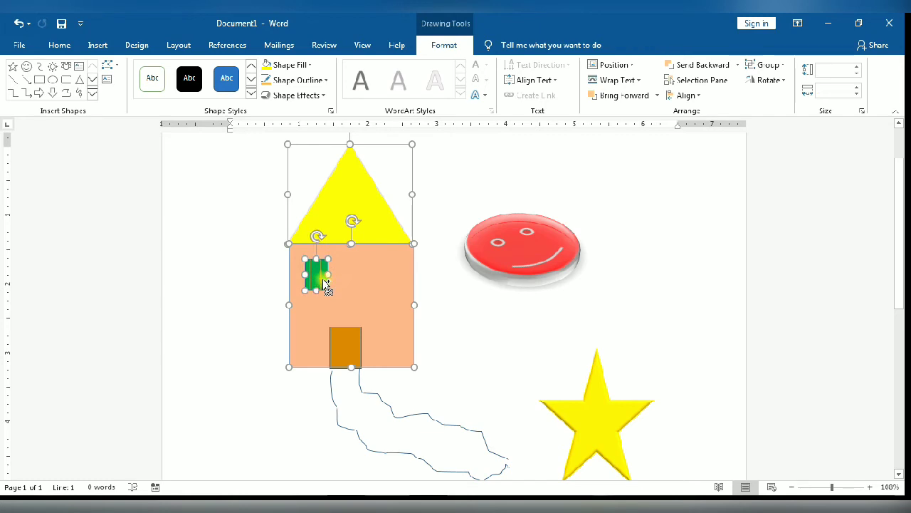
{"action": "left_click", "coordinate": [323, 283], "text": "shift"}
{"action": "left_click", "coordinate": [325, 276], "text": "shift"}
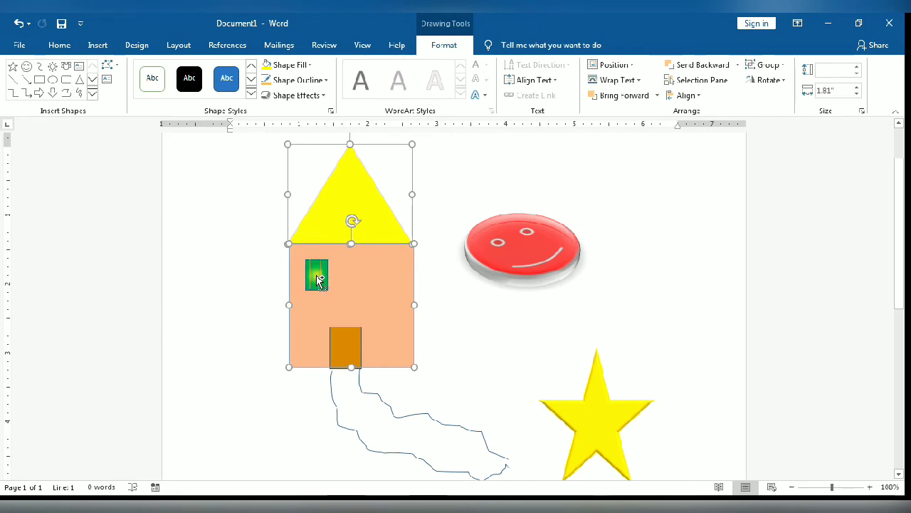
{"action": "left_click", "coordinate": [319, 279], "text": "shift"}
{"action": "left_click", "coordinate": [343, 338], "text": "shift"}
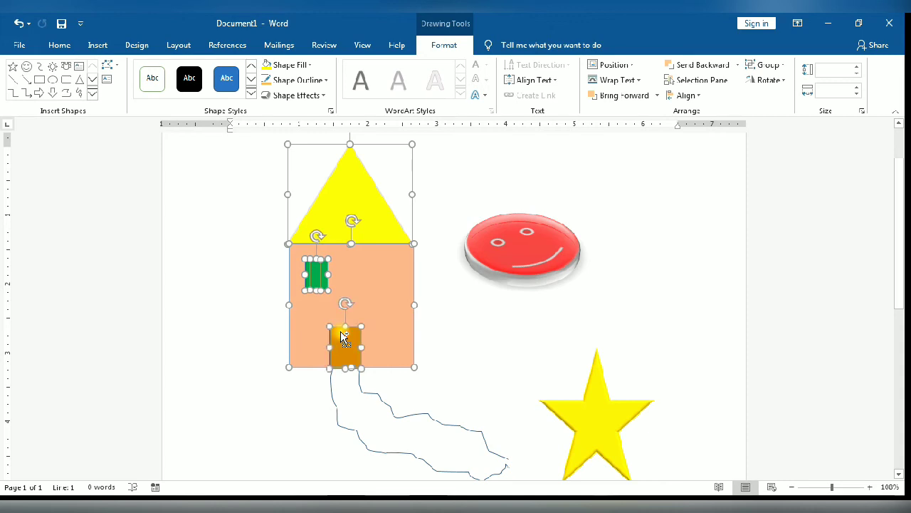
{"action": "left_click", "coordinate": [335, 396], "text": "shift"}
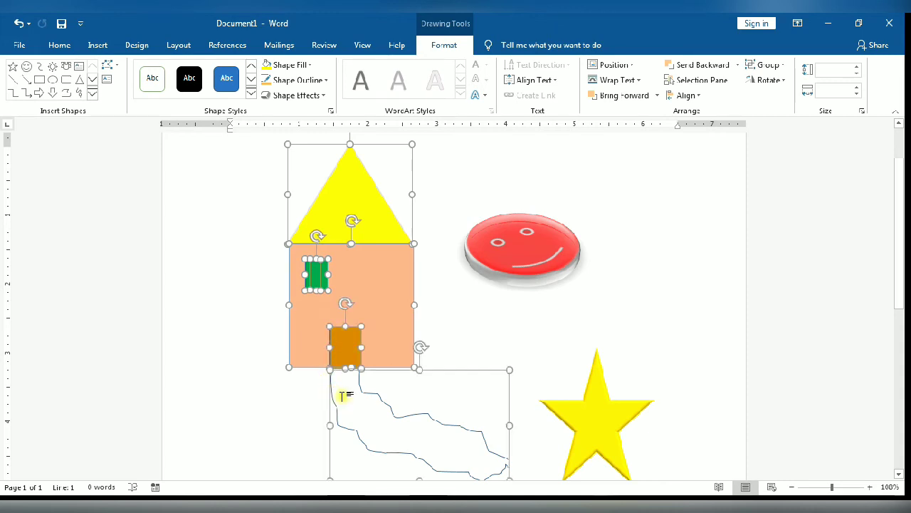
{"action": "left_click", "coordinate": [373, 400], "text": "shift"}
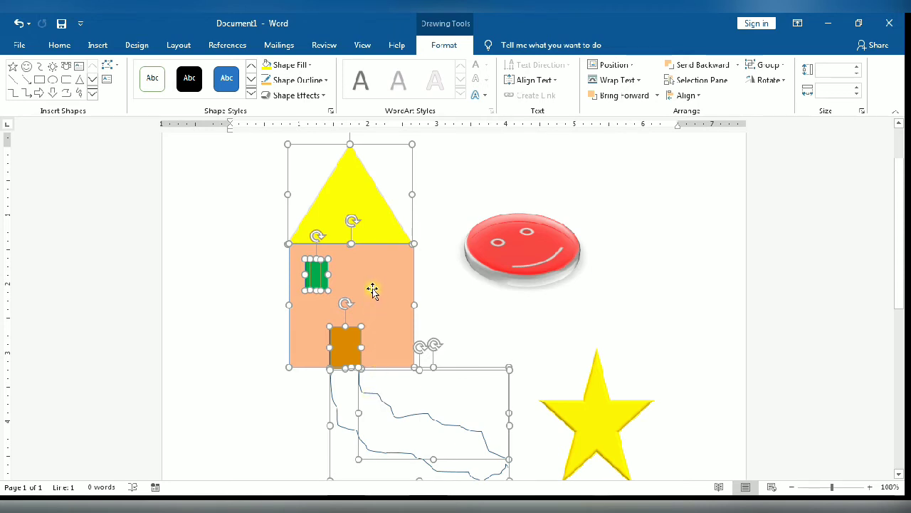
{"action": "right_click", "coordinate": [372, 289]}
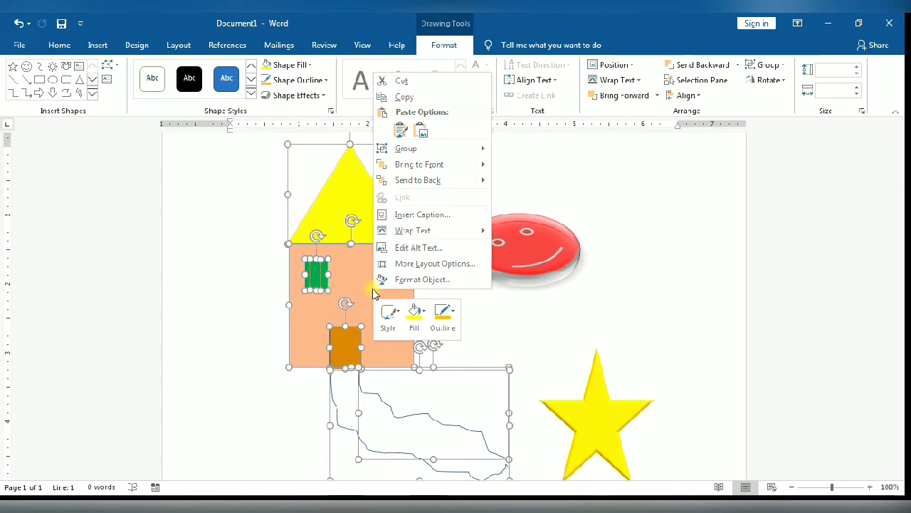
{"action": "mouse_move", "coordinate": [465, 155]}
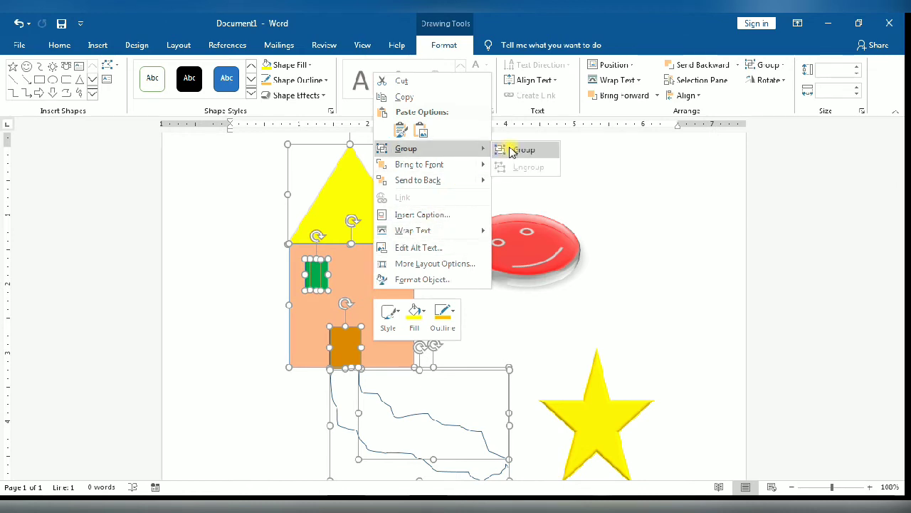
{"action": "key", "text": "ctrl+g"}
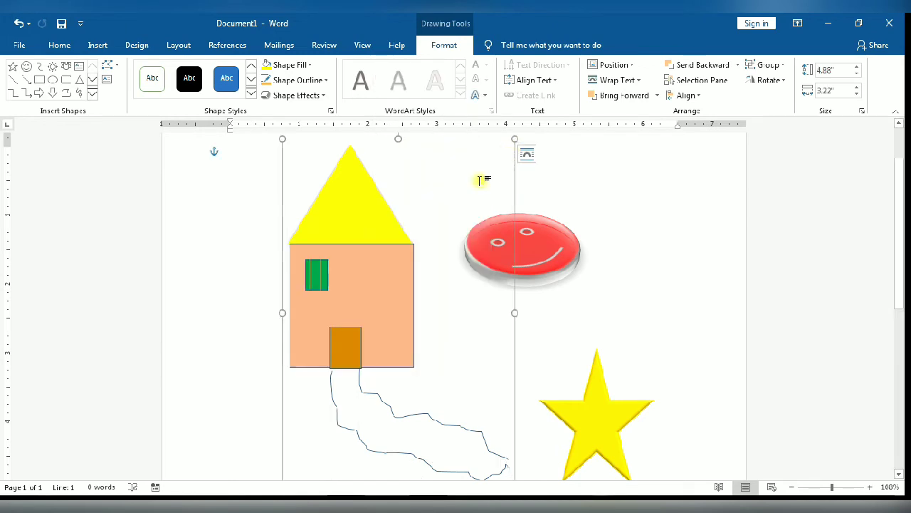
- Resize the grouped house to about 3.28" high and 2.42" wide and place it against the page's left margin, beside the smiley face
{"action": "left_click_drag", "start_coordinate": [376, 231], "coordinate": [346, 235]}
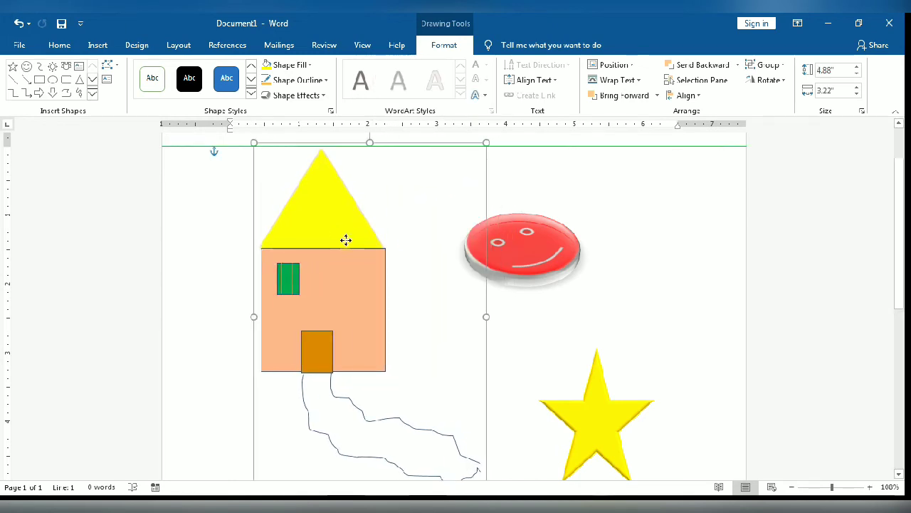
{"action": "left_click_drag", "start_coordinate": [484, 145], "coordinate": [308, 379]}
{"action": "mouse_move", "coordinate": [305, 313]}
{"action": "left_mouse_down"}
{"action": "mouse_move", "coordinate": [320, 221]}
{"action": "mouse_move", "coordinate": [323, 349]}
{"action": "left_mouse_up"}
{"action": "left_click_drag", "start_coordinate": [325, 422], "coordinate": [430, 420]}
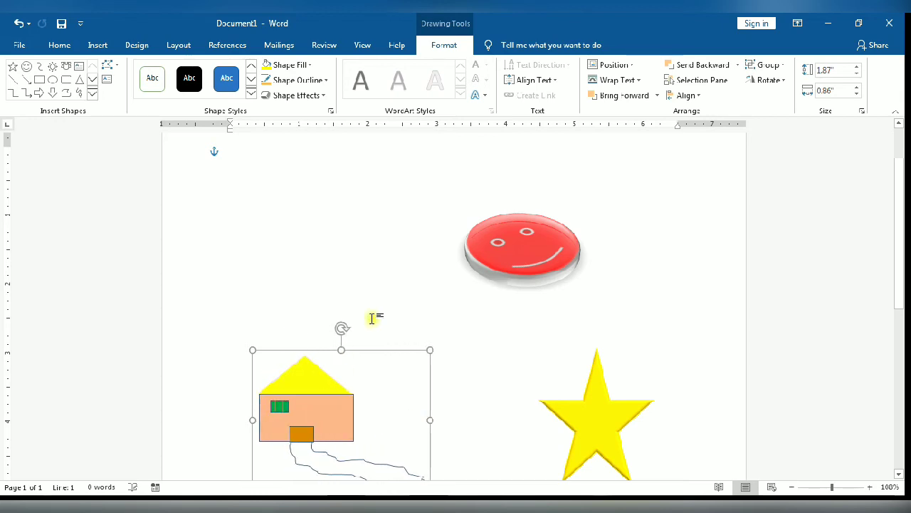
{"action": "left_click_drag", "start_coordinate": [342, 350], "coordinate": [340, 253]}
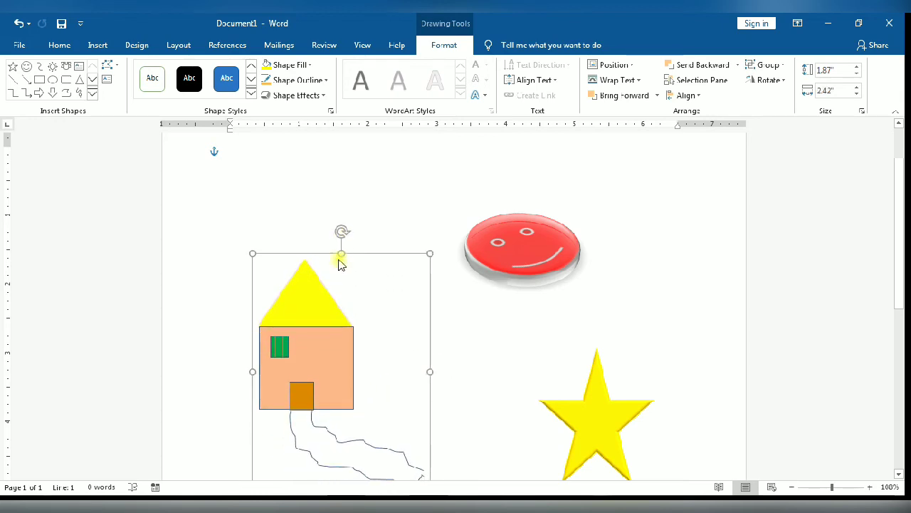
{"action": "left_click_drag", "start_coordinate": [323, 346], "coordinate": [292, 250]}
{"action": "left_click_drag", "start_coordinate": [374, 377], "coordinate": [342, 365]}
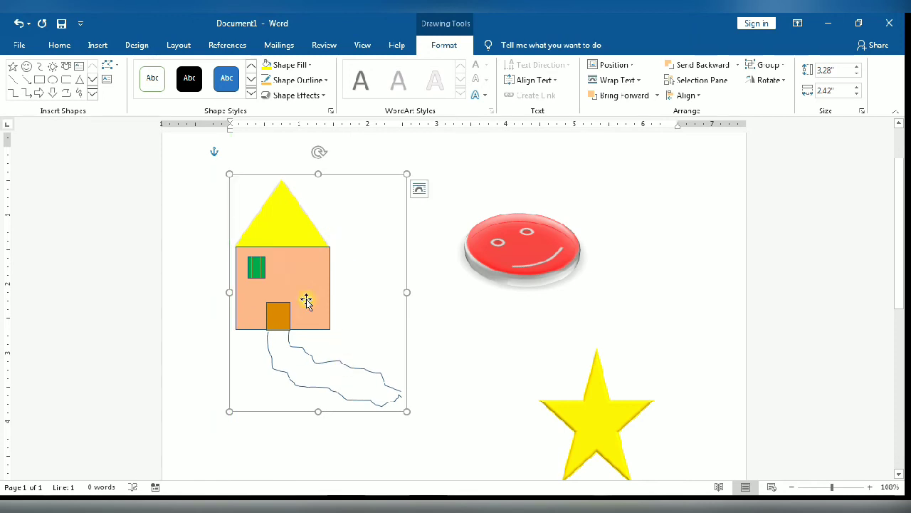
- Draw a rectangle about 1" high and 1.57" wide below the smiley face, and a smaller down arrow inside it
{"action": "left_click", "coordinate": [39, 79]}
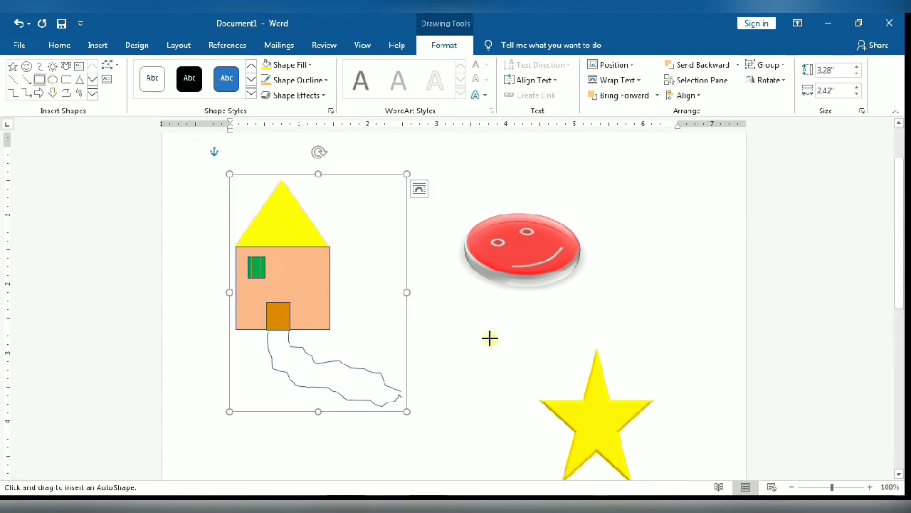
{"action": "left_click_drag", "start_coordinate": [465, 318], "coordinate": [573, 386]}
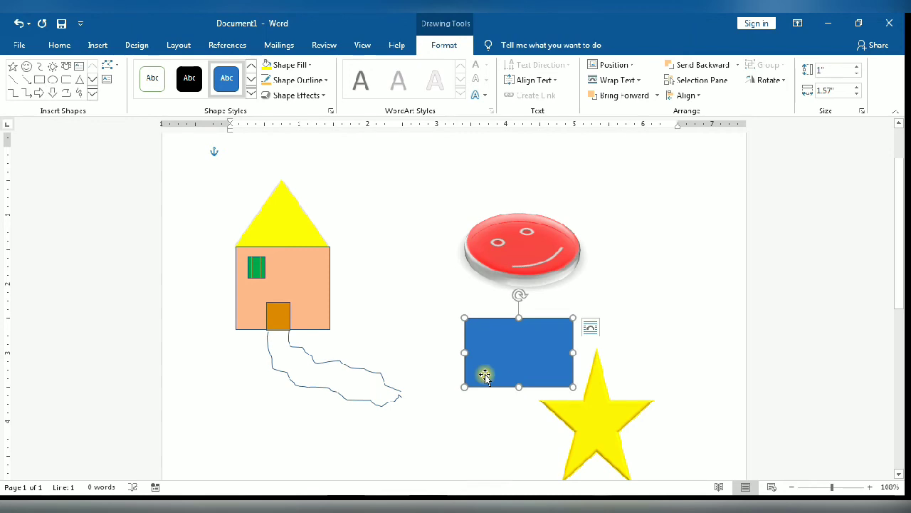
{"action": "left_click", "coordinate": [53, 94]}
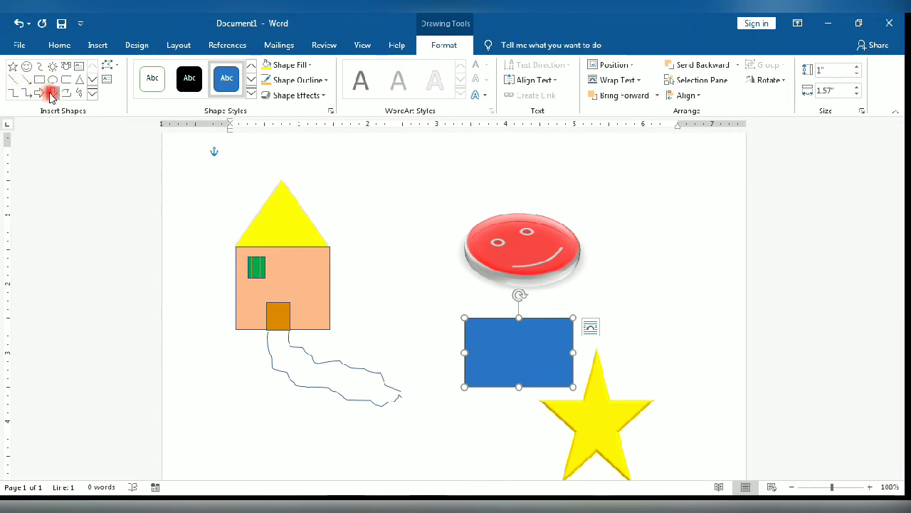
{"action": "left_click_drag", "start_coordinate": [470, 335], "coordinate": [552, 390]}
- Move the rectangle to the right of the smiley face and place the down arrow back on top of it
{"action": "left_click_drag", "start_coordinate": [555, 326], "coordinate": [722, 235]}
{"action": "left_click_drag", "start_coordinate": [510, 373], "coordinate": [639, 272]}
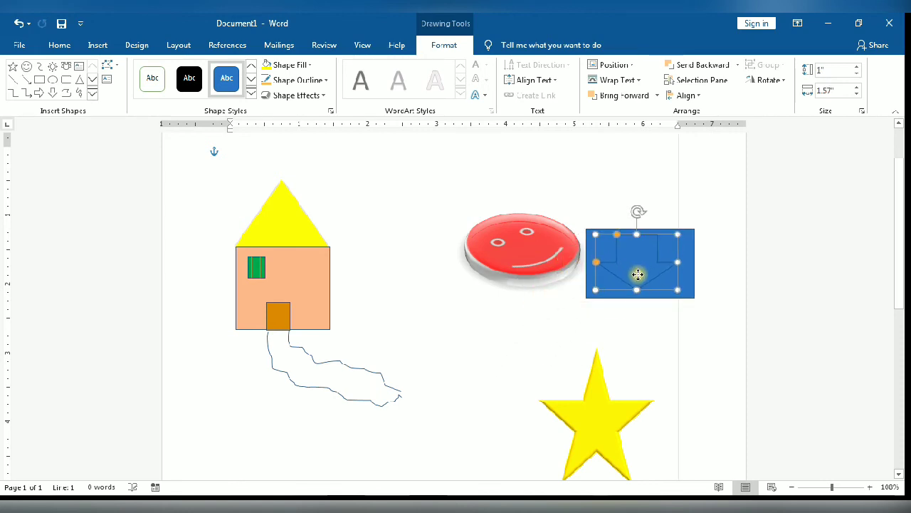
- Group the rectangle with the down arrow on it and move the group below the smiley face
{"action": "left_click", "coordinate": [627, 320]}
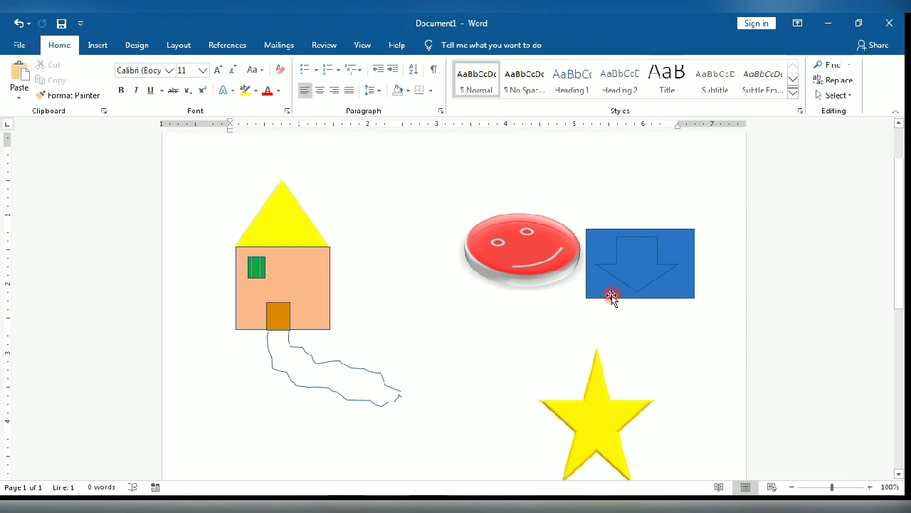
{"action": "left_click", "coordinate": [611, 296]}
{"action": "left_click", "coordinate": [621, 280], "text": "shift"}
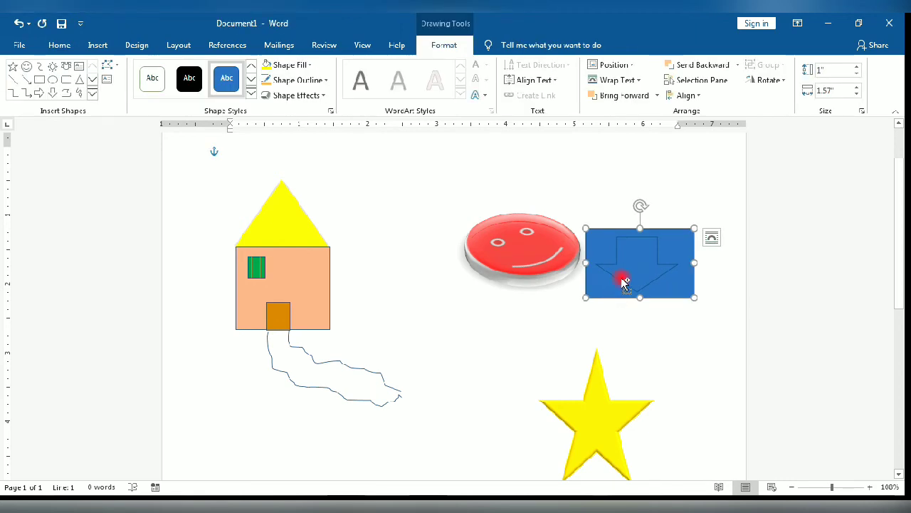
{"action": "right_click", "coordinate": [623, 278]}
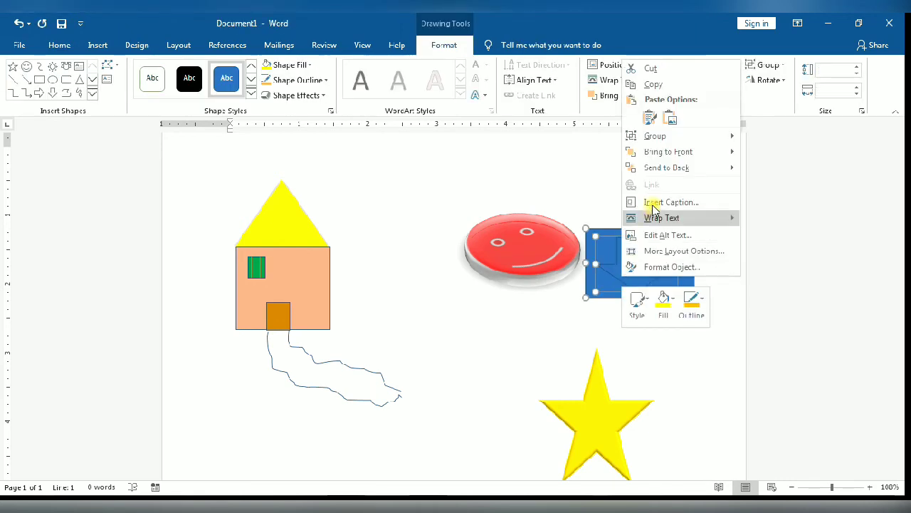
{"action": "mouse_move", "coordinate": [659, 139]}
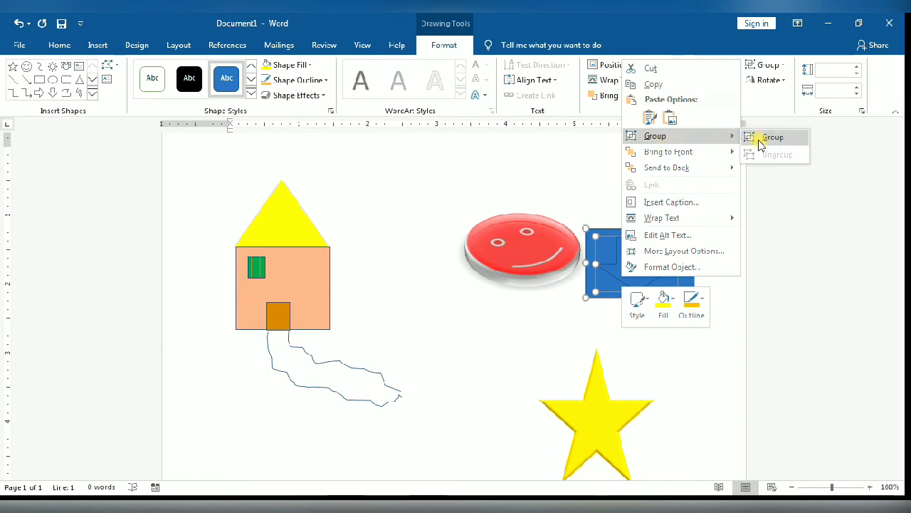
{"action": "left_click", "coordinate": [760, 142]}
{"action": "left_click_drag", "start_coordinate": [643, 289], "coordinate": [504, 345]}
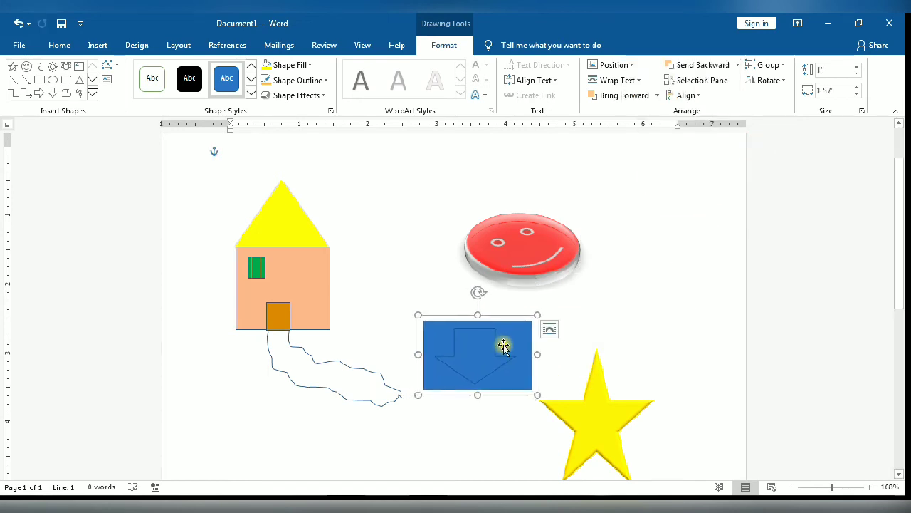
- Draw an isosceles triangle about 2.07" high and 1.97" wide below the house's path and give it no fill
{"action": "scroll", "coordinate": [523, 349], "scroll_direction": "down", "scroll_amount": 4}
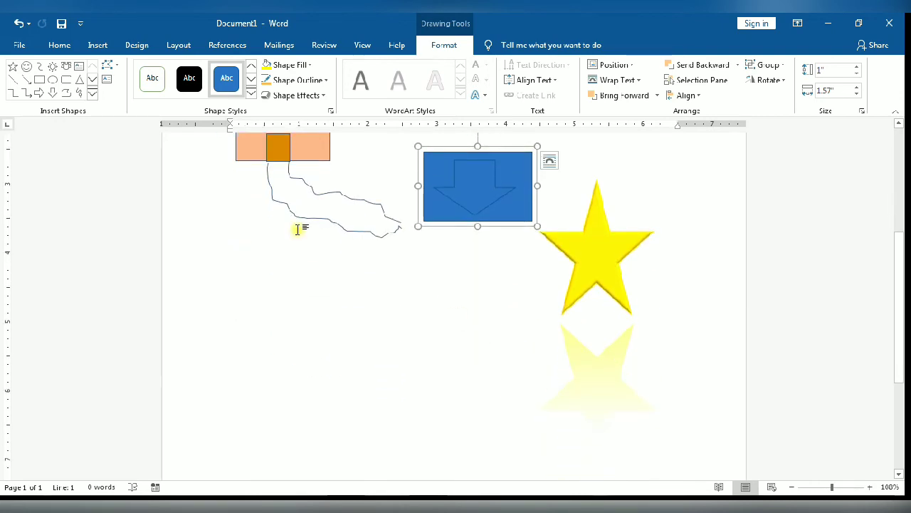
{"action": "left_click", "coordinate": [93, 94]}
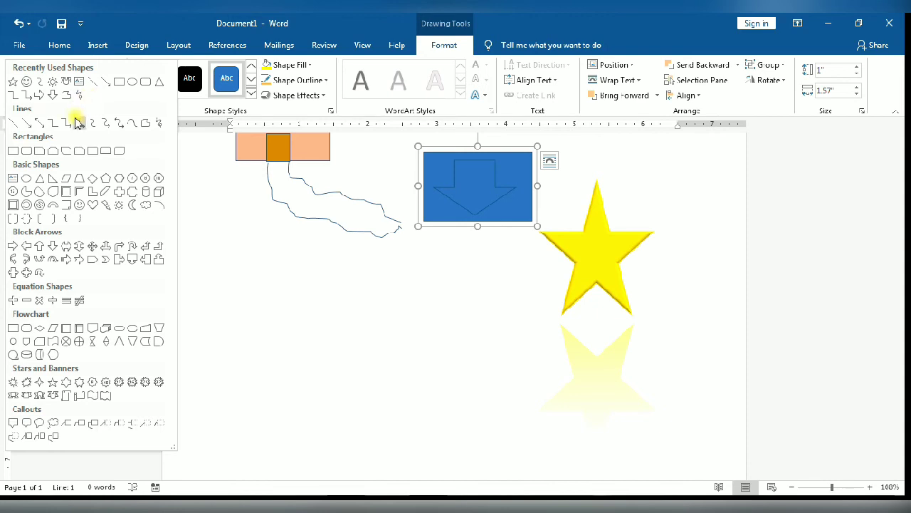
{"action": "left_click", "coordinate": [40, 178]}
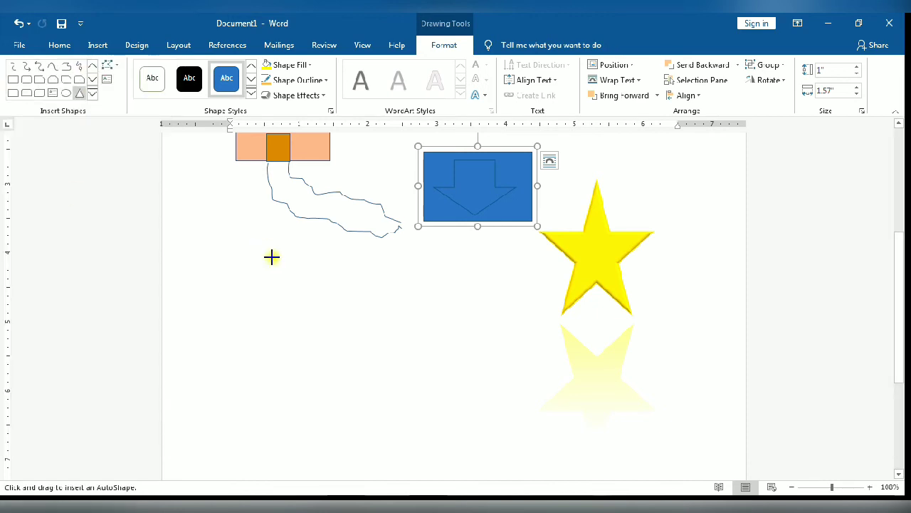
{"action": "mouse_move", "coordinate": [280, 269]}
{"action": "left_mouse_down"}
{"action": "mouse_move", "coordinate": [320, 332]}
{"action": "mouse_move", "coordinate": [398, 406]}
{"action": "mouse_move", "coordinate": [416, 411]}
{"action": "left_mouse_up"}
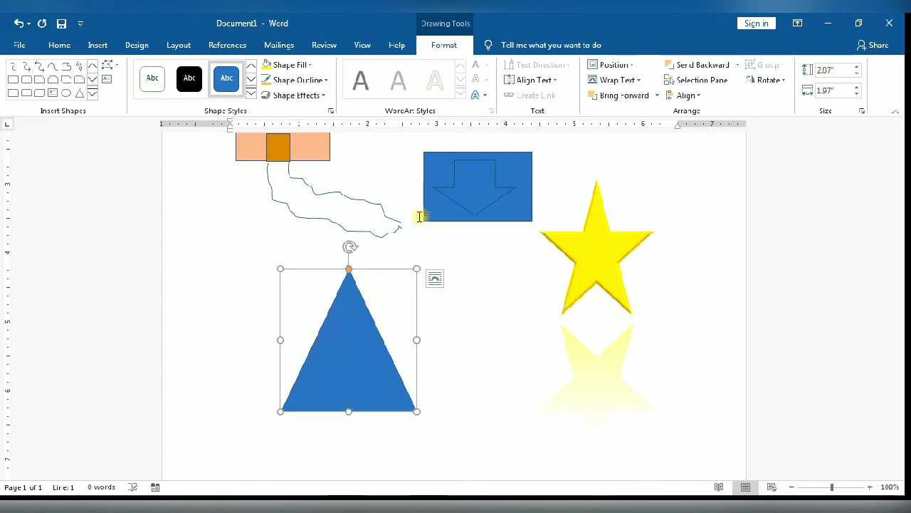
{"action": "left_click", "coordinate": [303, 65]}
{"action": "left_click", "coordinate": [289, 179]}
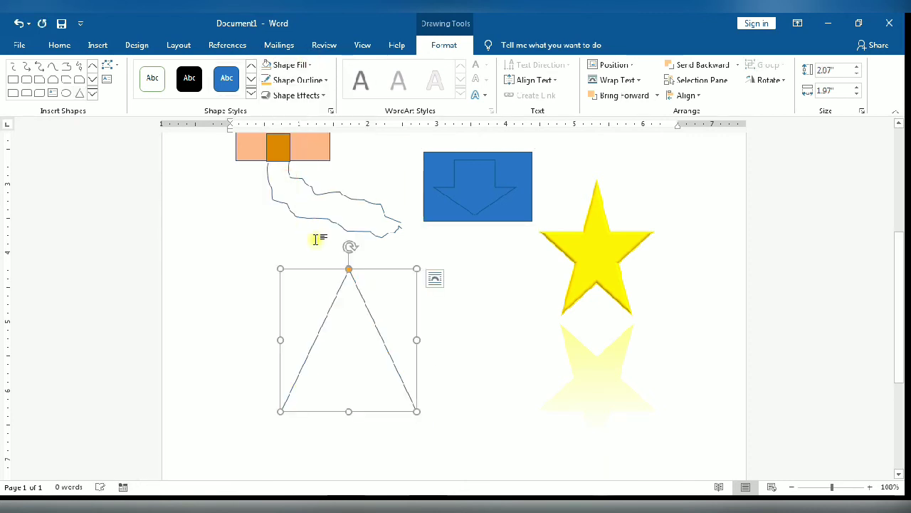
{"action": "scroll", "coordinate": [448, 368], "scroll_direction": "up", "scroll_amount": 4}
{"action": "left_click", "coordinate": [446, 372]}
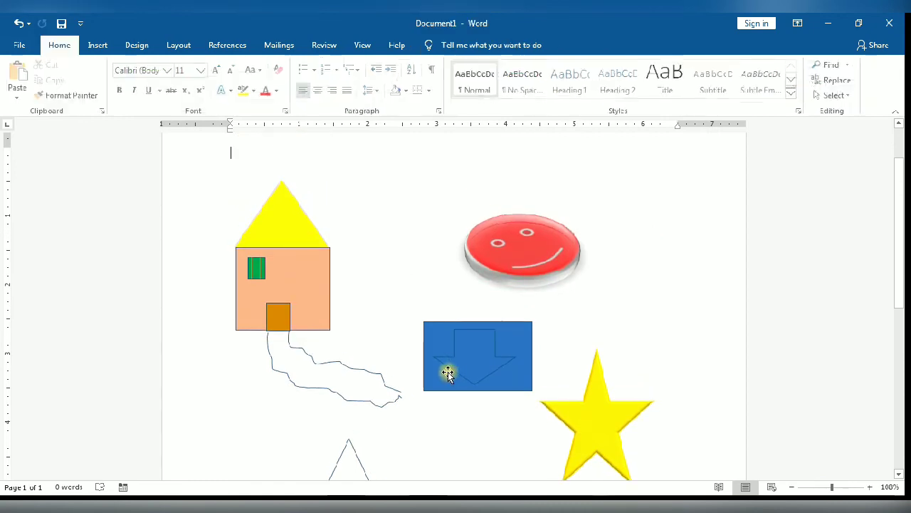
{"action": "scroll", "coordinate": [435, 372], "scroll_direction": "down", "scroll_amount": 3}
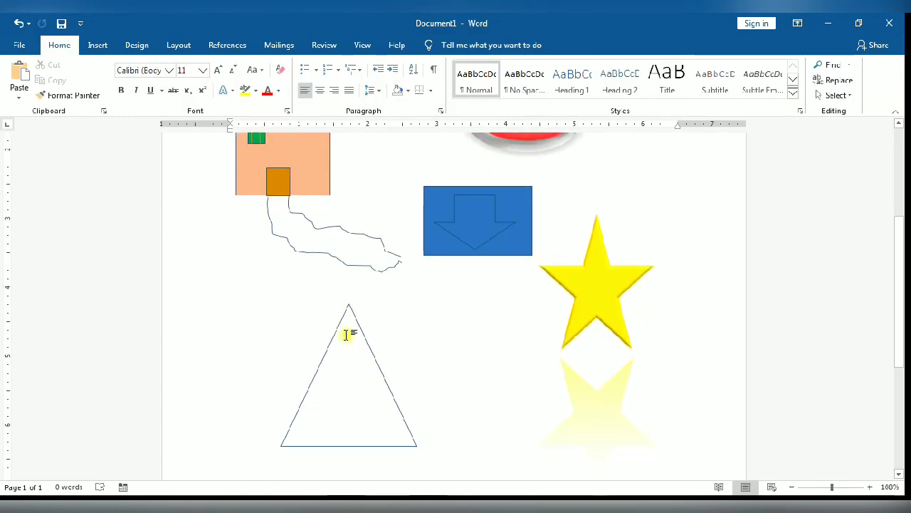
{"action": "scroll", "coordinate": [346, 335], "scroll_direction": "up", "scroll_amount": 2}
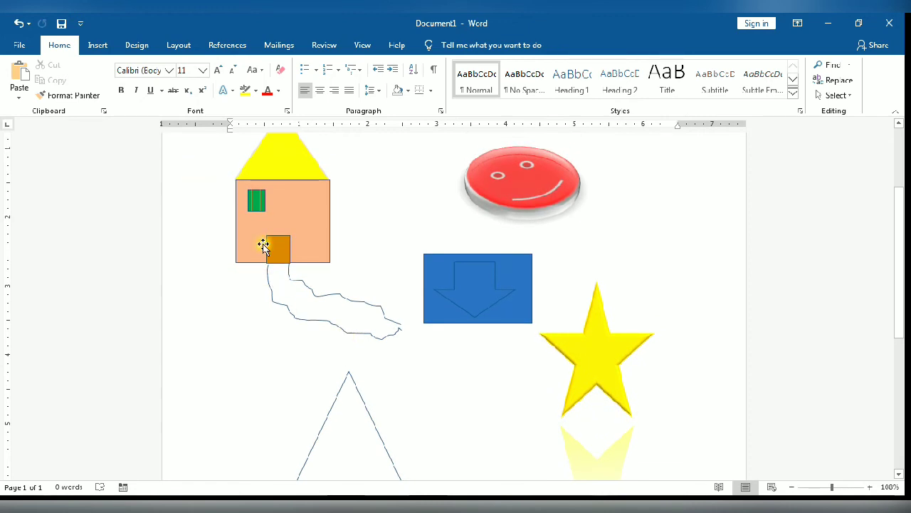
{"action": "scroll", "coordinate": [313, 281], "scroll_direction": "up", "scroll_amount": 1}
{"action": "scroll", "coordinate": [352, 320], "scroll_direction": "down", "scroll_amount": 3}
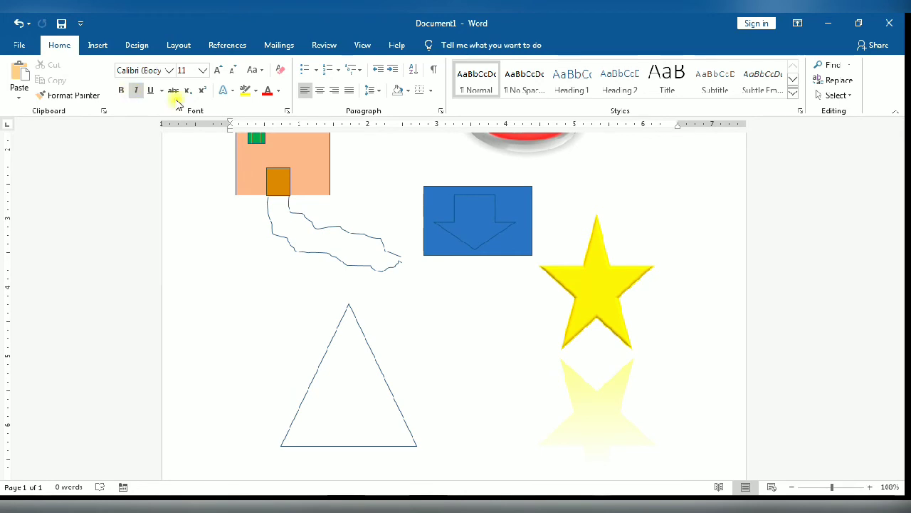
- Add a text box with the letter A at the triangle's apex, sized about 0.24" high and 0.45" wide
{"action": "left_click", "coordinate": [375, 368]}
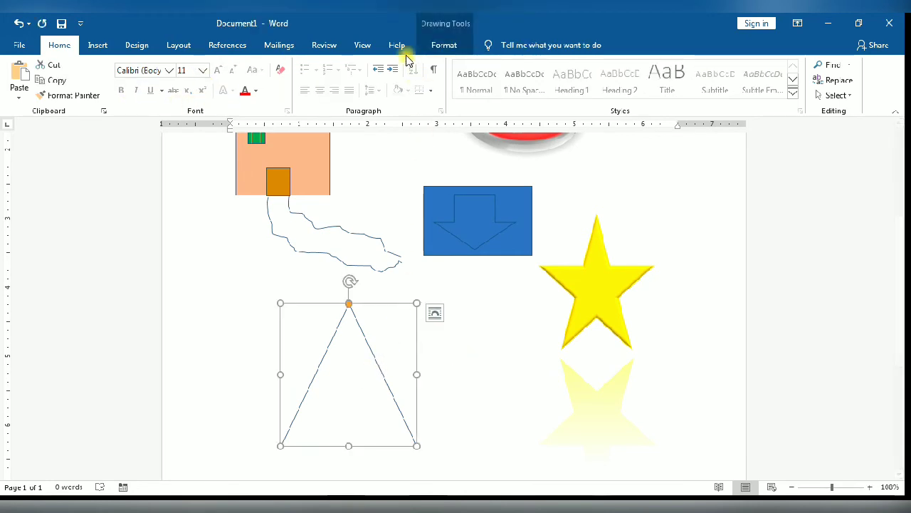
{"action": "left_click", "coordinate": [432, 50]}
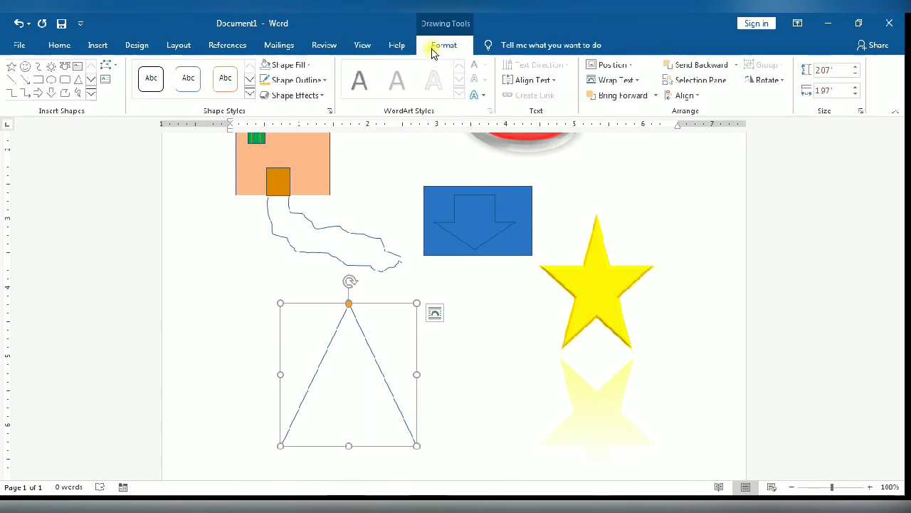
{"action": "left_click", "coordinate": [105, 78]}
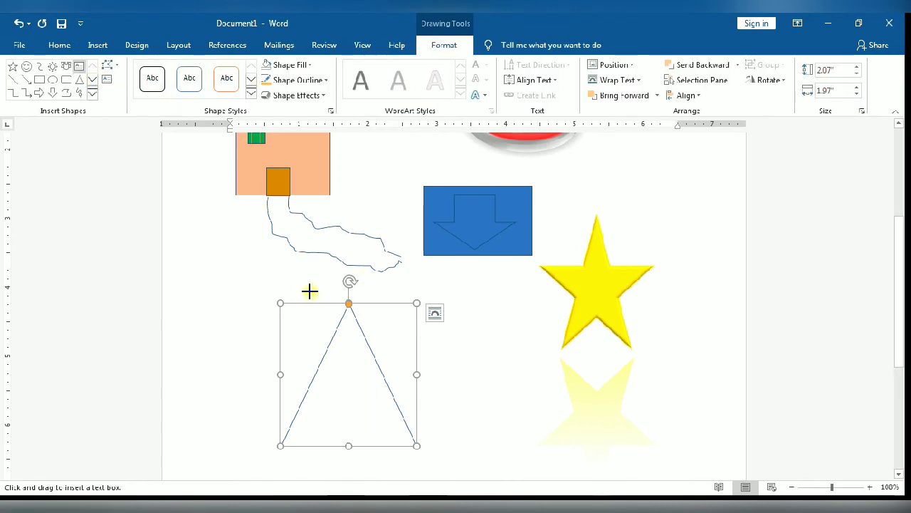
{"action": "left_click_drag", "start_coordinate": [330, 277], "coordinate": [368, 302]}
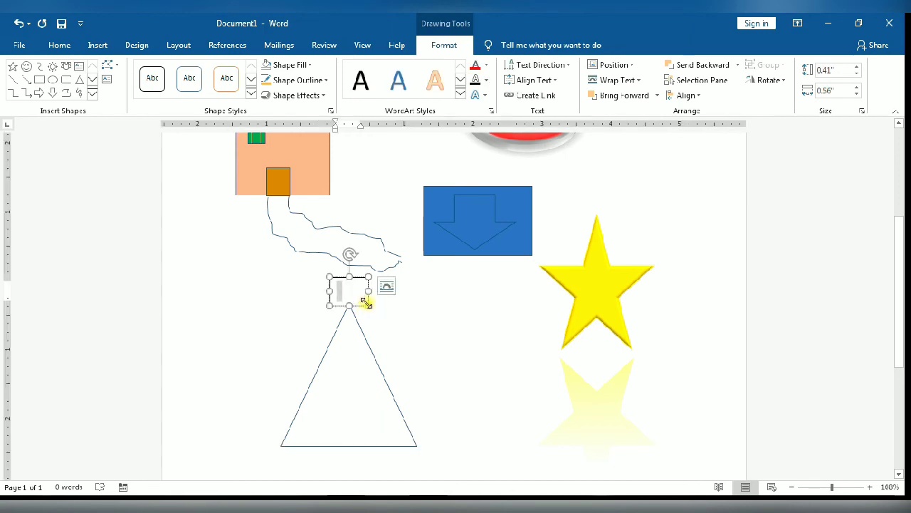
{"action": "type", "text": "A"}
{"action": "left_click_drag", "start_coordinate": [350, 278], "coordinate": [337, 300]}
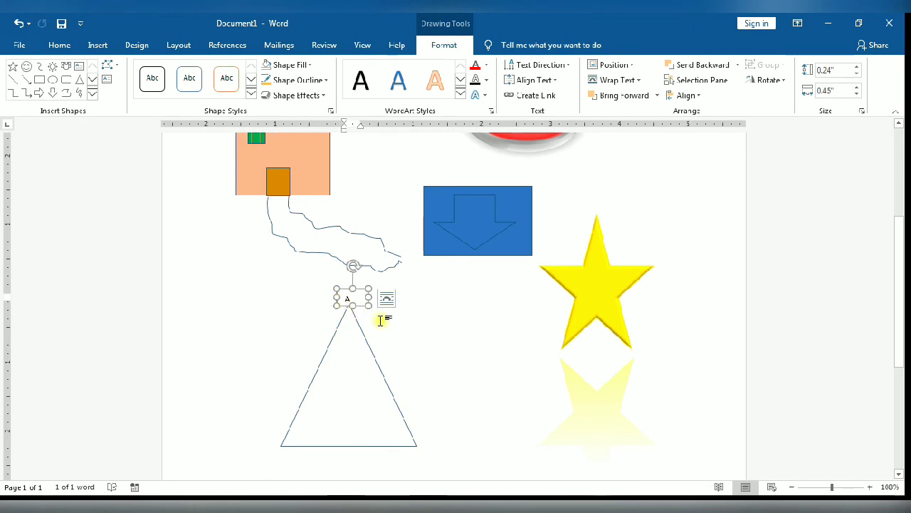
{"action": "left_click", "coordinate": [381, 320]}
- Set the letter A to 16 pt and increase its text box height to about 0.33"
{"action": "scroll", "coordinate": [372, 342], "scroll_direction": "down", "scroll_amount": 2}
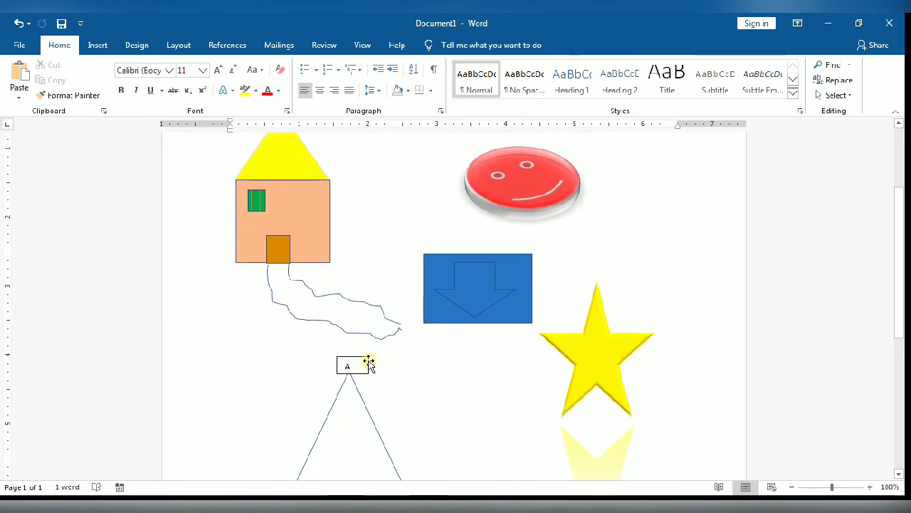
{"action": "left_click", "coordinate": [352, 357]}
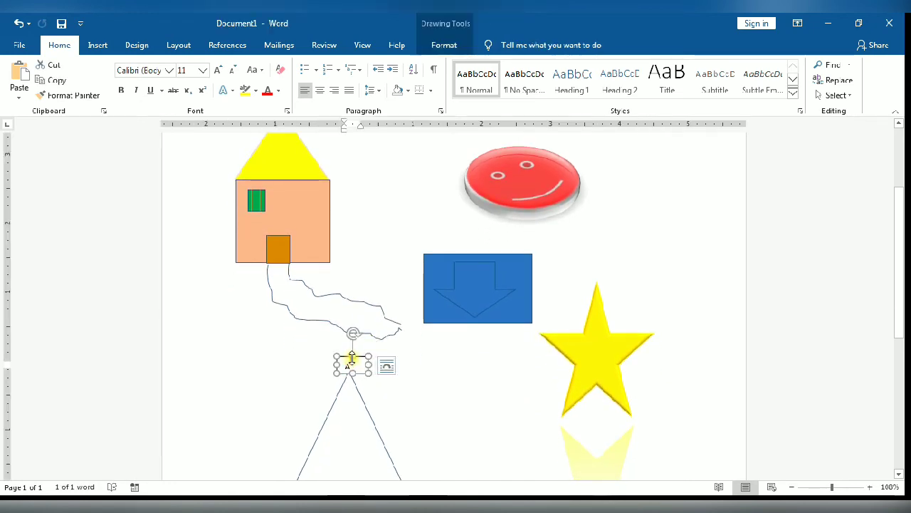
{"action": "left_click_drag", "start_coordinate": [352, 354], "coordinate": [352, 349]}
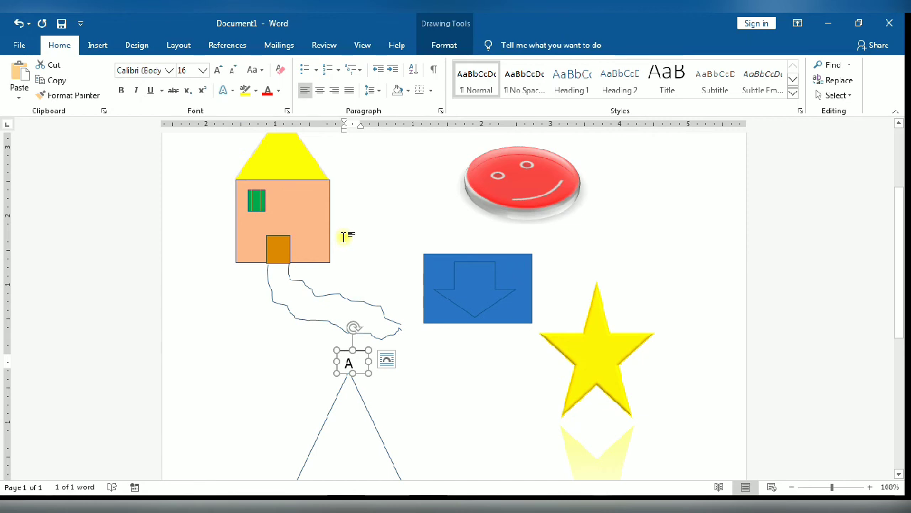
- Duplicate the A text box twice and place the copies at the triangle's lower right and lower left corners
{"action": "scroll", "coordinate": [417, 356], "scroll_direction": "down", "scroll_amount": 3}
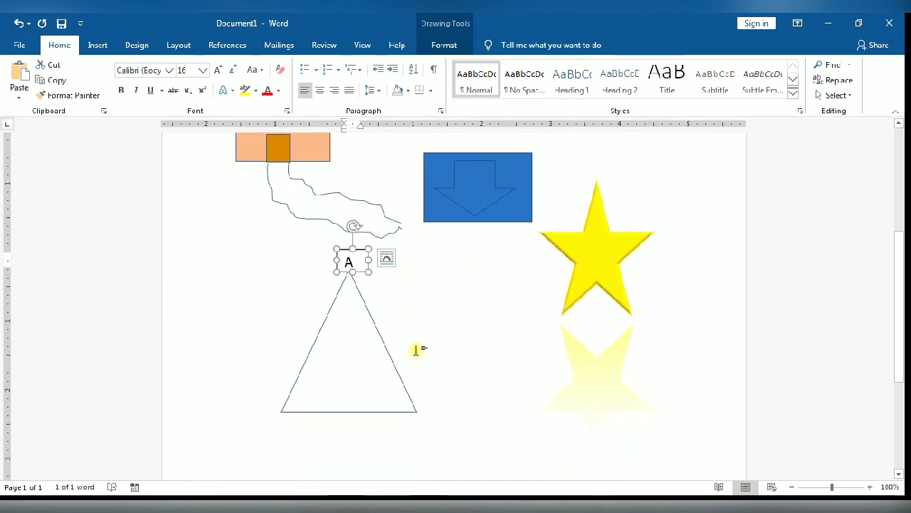
{"action": "key", "text": "ctrl+c"}
{"action": "key", "text": "ctrl+v"}
{"action": "left_click_drag", "start_coordinate": [368, 282], "coordinate": [435, 423]}
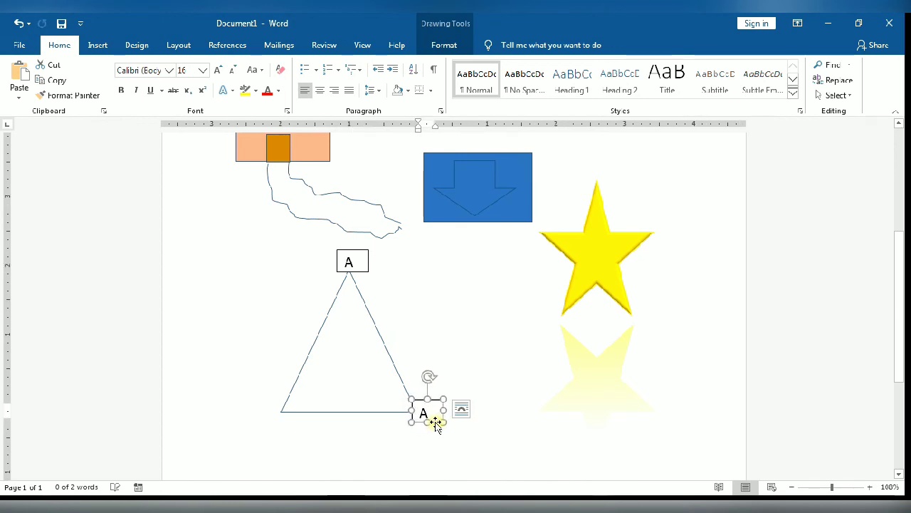
{"action": "key", "text": "ctrl+v"}
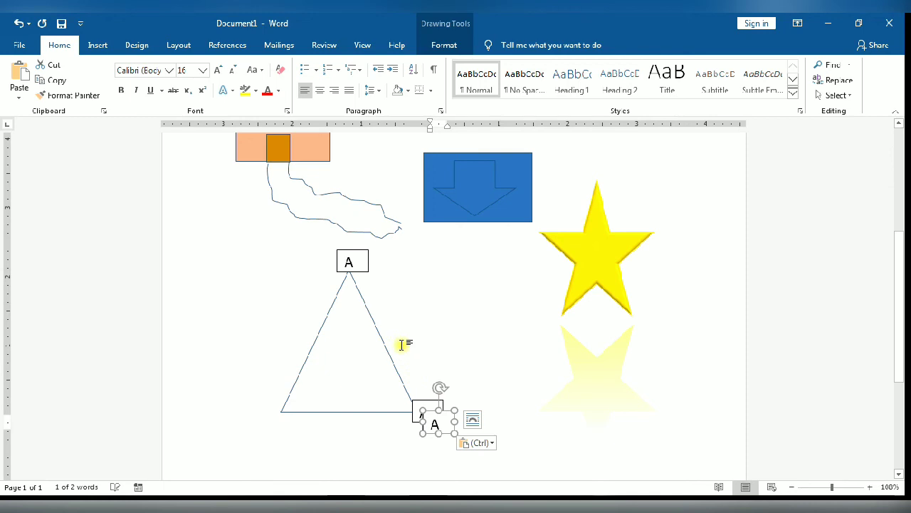
{"action": "left_click_drag", "start_coordinate": [450, 415], "coordinate": [285, 406]}
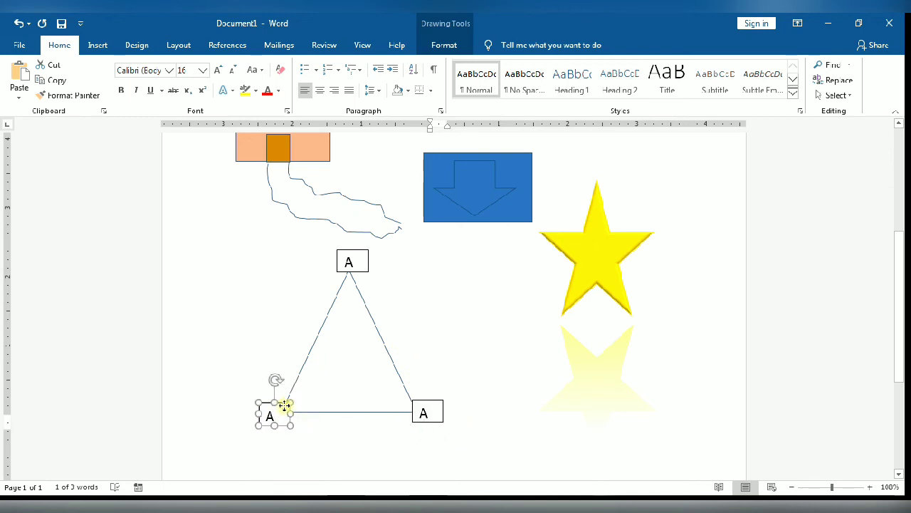
- Change the triangle's lower left label to B and its lower right label to C
{"action": "left_click", "coordinate": [278, 416]}
{"action": "key", "text": "BackSpace"}
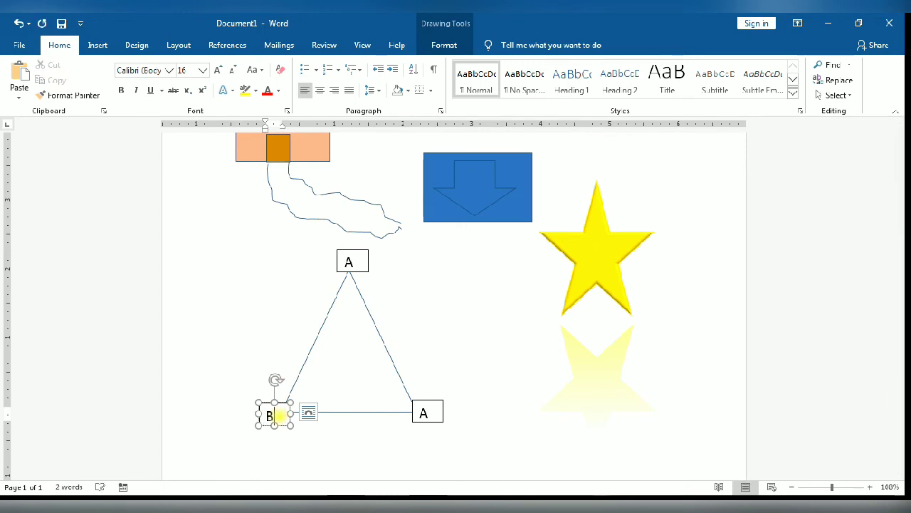
{"action": "left_click", "coordinate": [425, 414]}
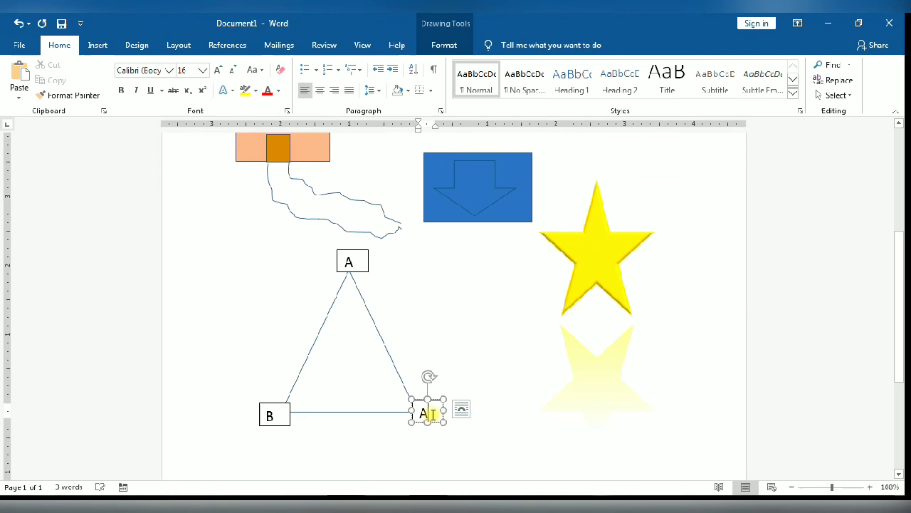
{"action": "key", "text": "BackSpace"}
{"action": "type", "text": "C"}
{"action": "left_click", "coordinate": [434, 368]}
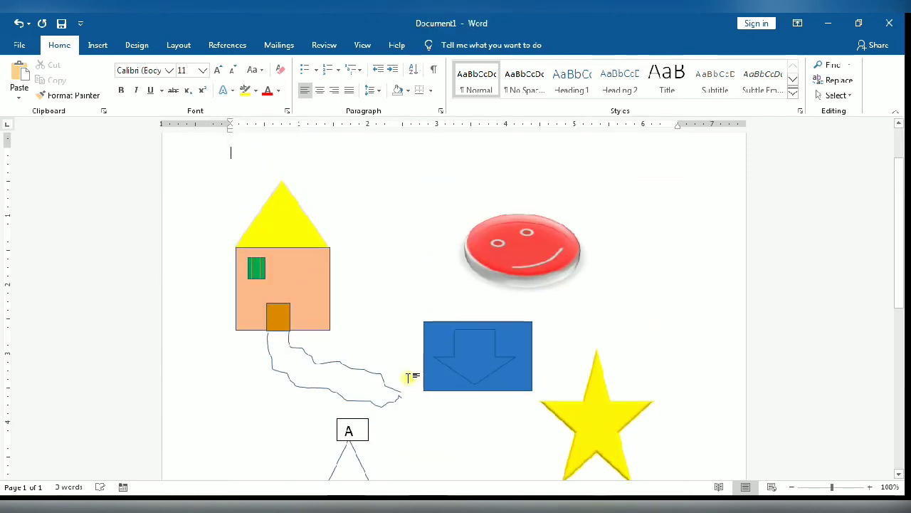
- Remove the outline from the A text box at the triangle's apex
{"action": "left_click", "coordinate": [365, 421]}
{"action": "scroll", "coordinate": [399, 420], "scroll_direction": "down", "scroll_amount": 2}
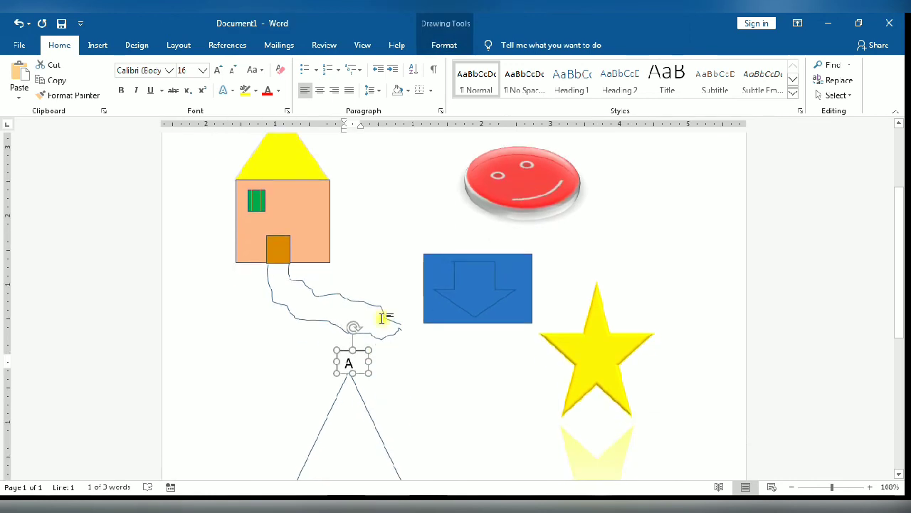
{"action": "left_click", "coordinate": [448, 44]}
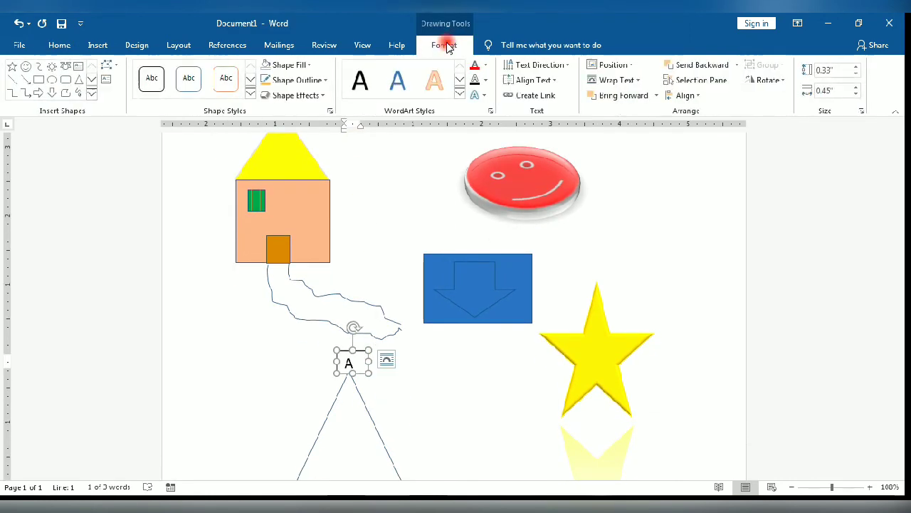
{"action": "left_click", "coordinate": [315, 80]}
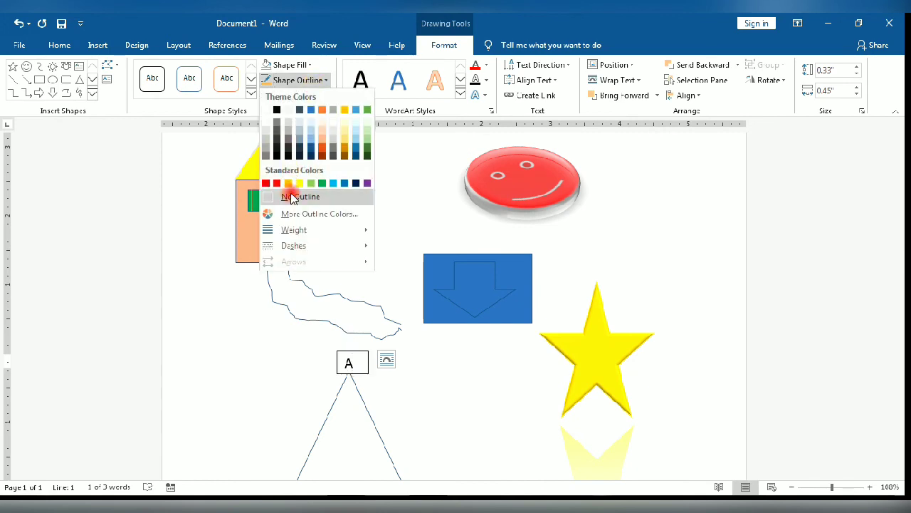
{"action": "left_click", "coordinate": [290, 197]}
{"action": "scroll", "coordinate": [421, 314], "scroll_direction": "down", "scroll_amount": 6}
{"action": "scroll", "coordinate": [421, 256], "scroll_direction": "up", "scroll_amount": 6}
{"action": "left_click", "coordinate": [421, 264]}
{"action": "scroll", "coordinate": [418, 301], "scroll_direction": "down", "scroll_amount": 2}
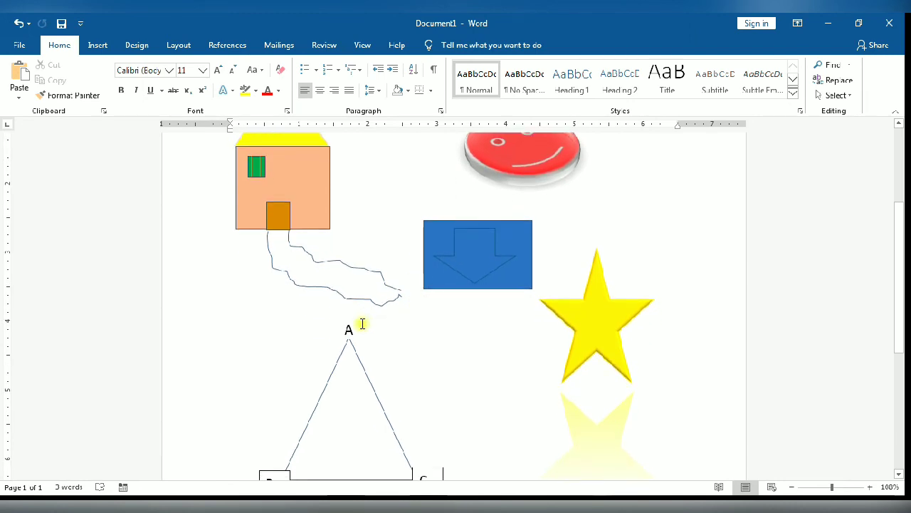
{"action": "left_click", "coordinate": [350, 329]}
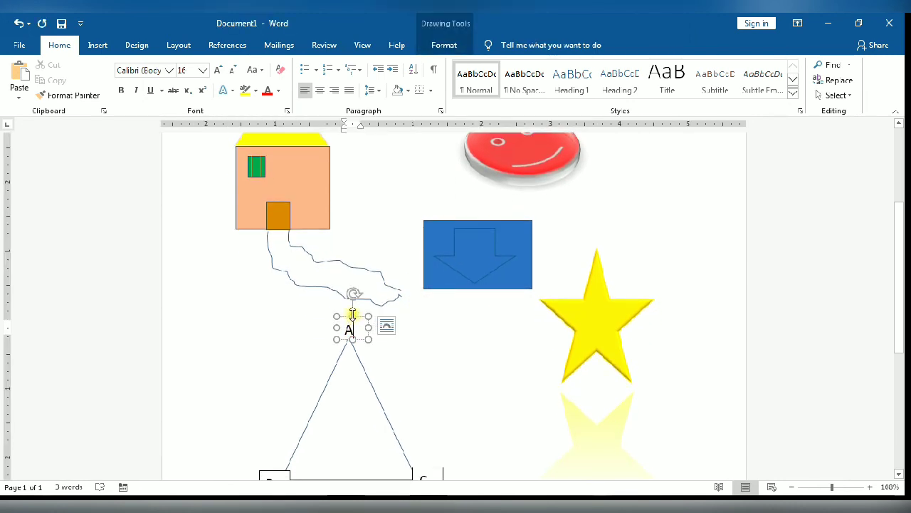
{"action": "left_click", "coordinate": [346, 320]}
{"action": "left_click", "coordinate": [368, 357]}
{"action": "scroll", "coordinate": [356, 359], "scroll_direction": "down", "scroll_amount": 2}
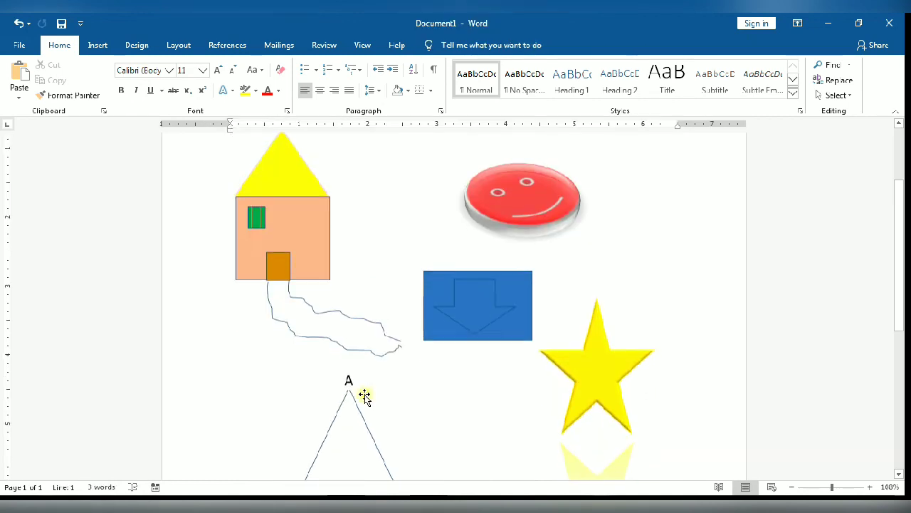
- Make the A text box at the triangle's apex slightly taller by extending its upper edge
{"action": "left_click", "coordinate": [349, 362]}
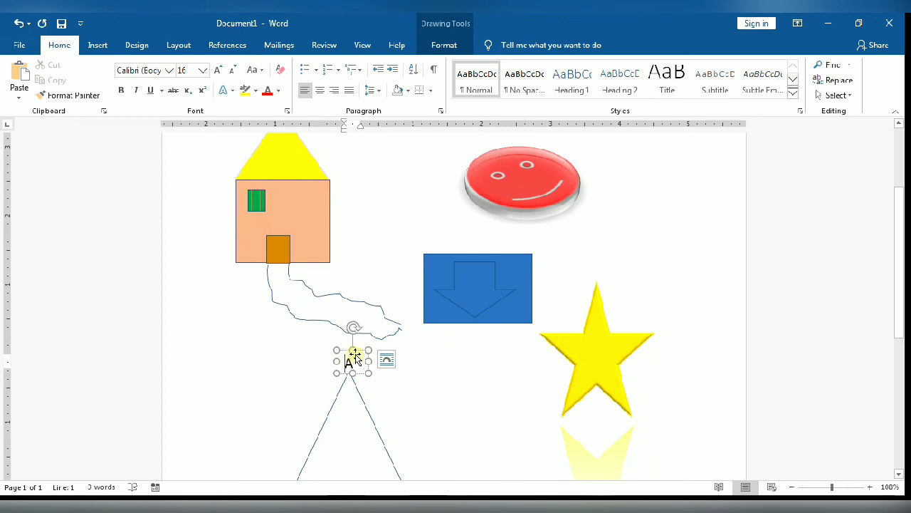
{"action": "left_click_drag", "start_coordinate": [354, 350], "coordinate": [354, 347]}
{"action": "left_click", "coordinate": [381, 394]}
{"action": "scroll", "coordinate": [392, 394], "scroll_direction": "down", "scroll_amount": 5}
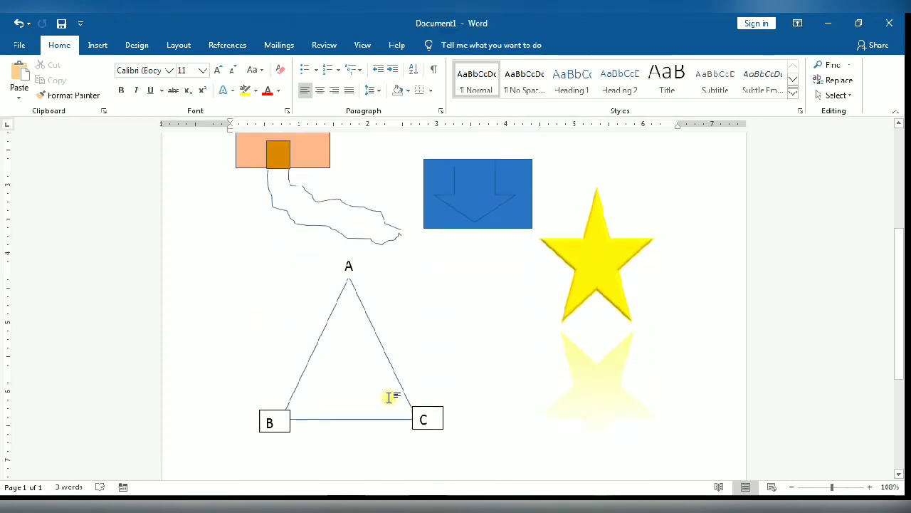
- Move the C text box slightly outward from the triangle's lower right corner and remove its outline
{"action": "left_click_drag", "start_coordinate": [437, 390], "coordinate": [444, 396]}
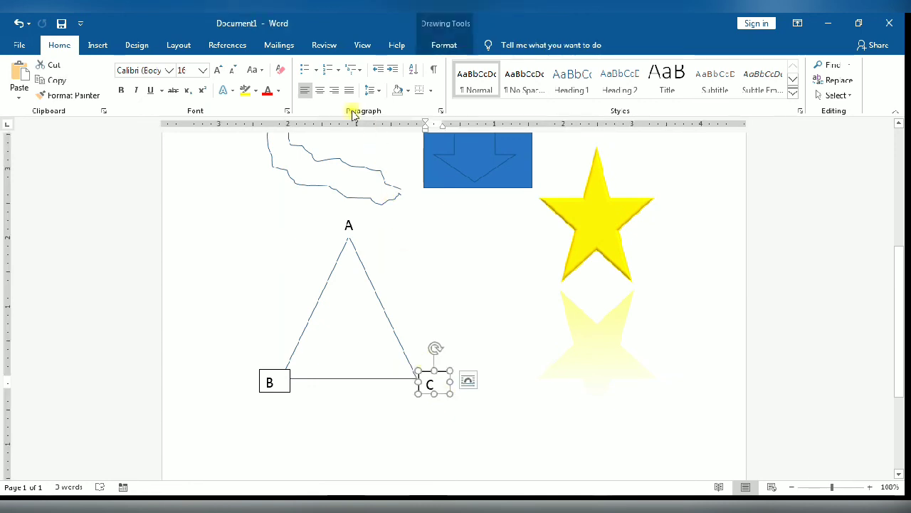
{"action": "left_click", "coordinate": [450, 45]}
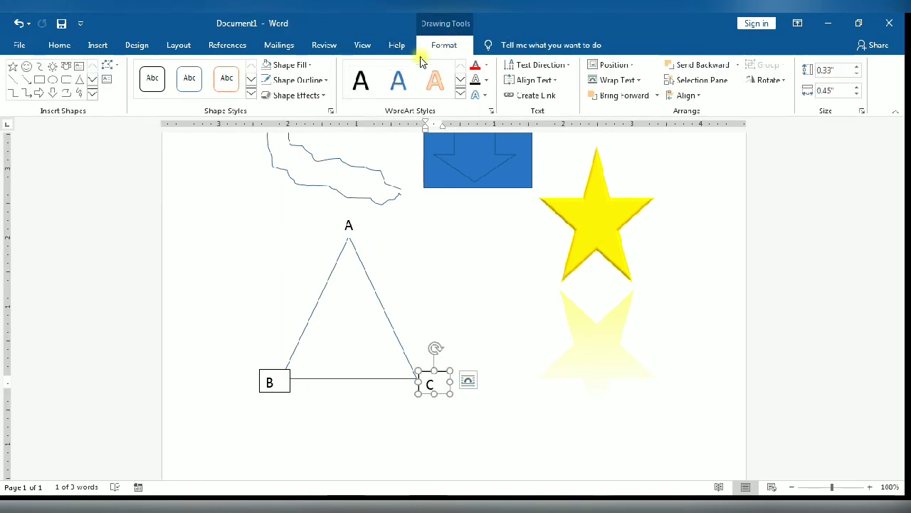
{"action": "left_click", "coordinate": [306, 79]}
{"action": "left_click", "coordinate": [294, 196]}
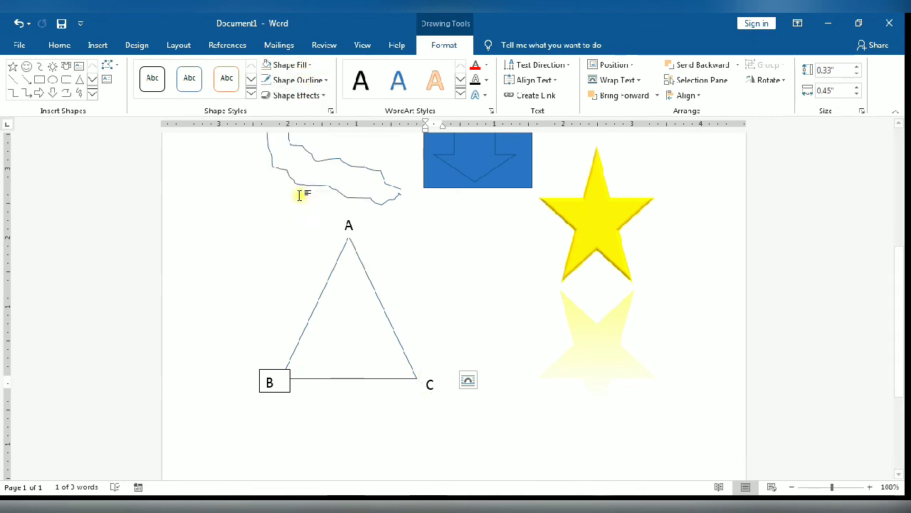
- Remove the outline from the B text box at the triangle's lower left corner
{"action": "left_click", "coordinate": [277, 397]}
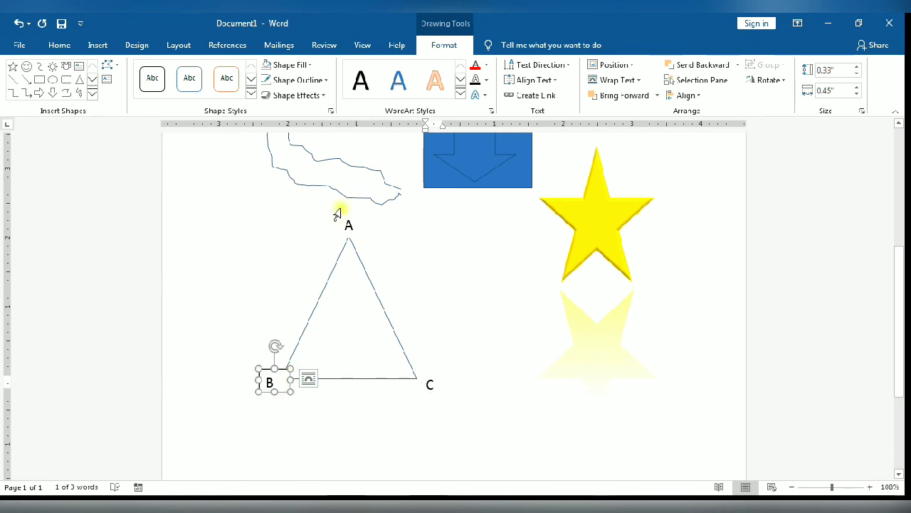
{"action": "left_click", "coordinate": [296, 81]}
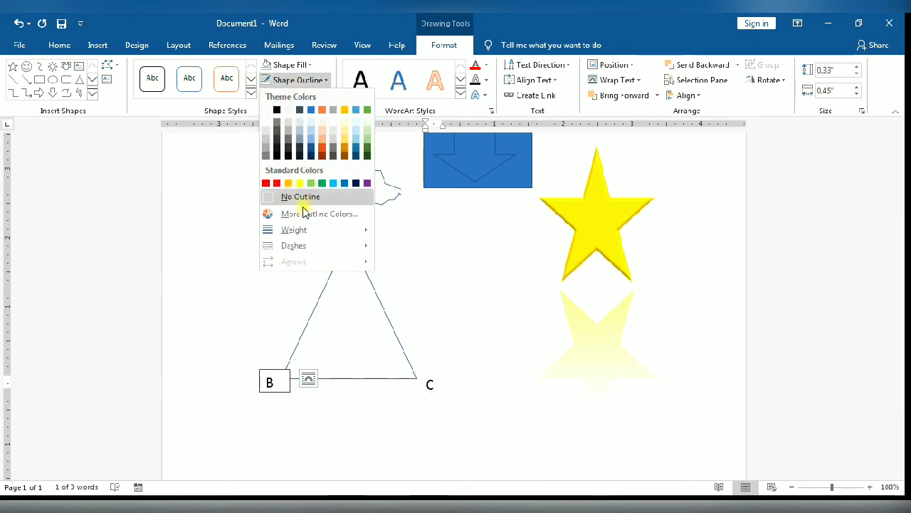
{"action": "mouse_move", "coordinate": [305, 233]}
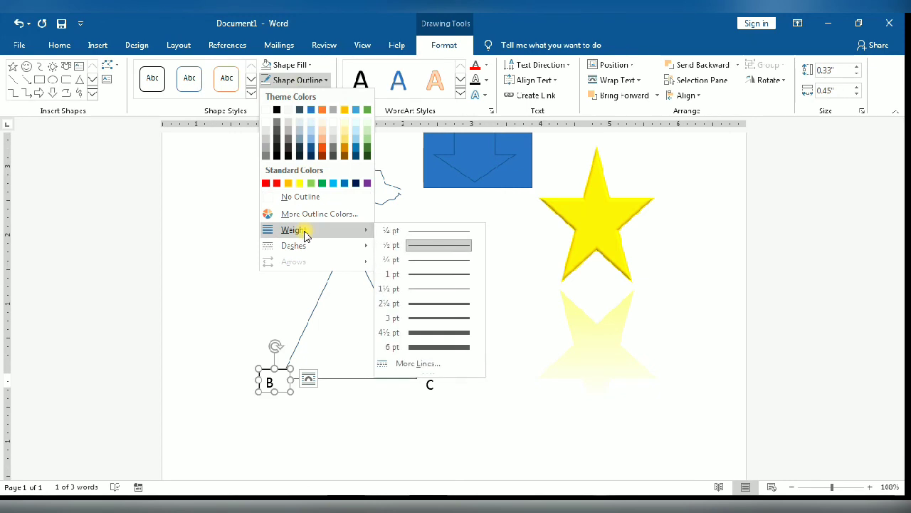
{"action": "left_click", "coordinate": [303, 197]}
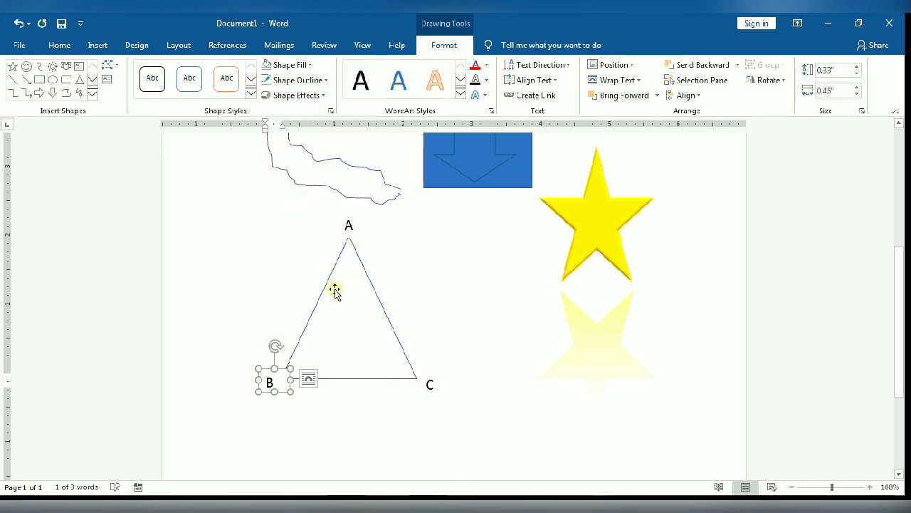
{"action": "scroll", "coordinate": [466, 320], "scroll_direction": "up", "scroll_amount": 5}
{"action": "left_click", "coordinate": [466, 319]}
{"action": "scroll", "coordinate": [466, 319], "scroll_direction": "down", "scroll_amount": 5}
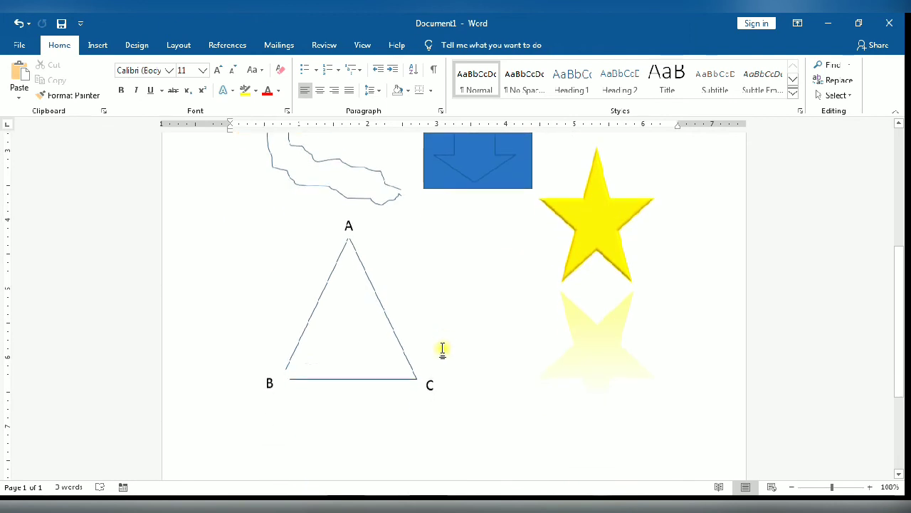
- Move the B text box slightly outward so that it clears the triangle's lower left corner
{"action": "left_click", "coordinate": [269, 383]}
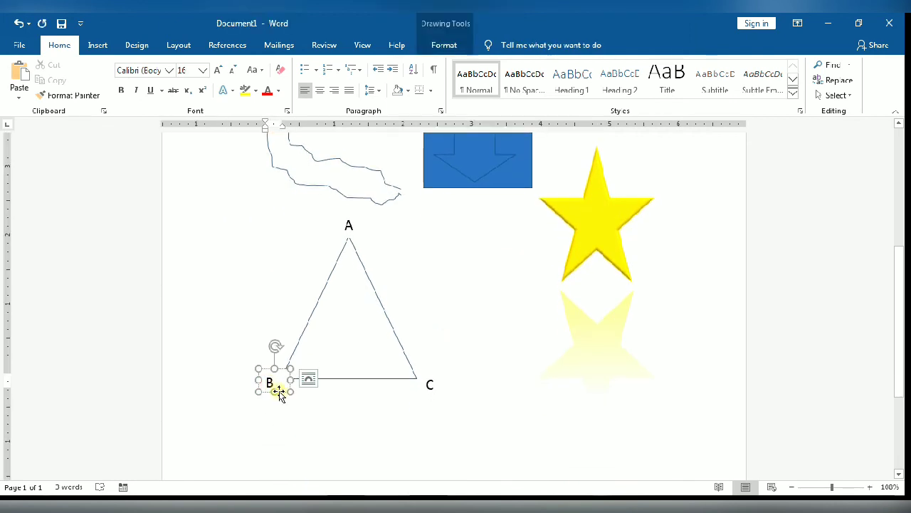
{"action": "left_click_drag", "start_coordinate": [279, 393], "coordinate": [267, 395]}
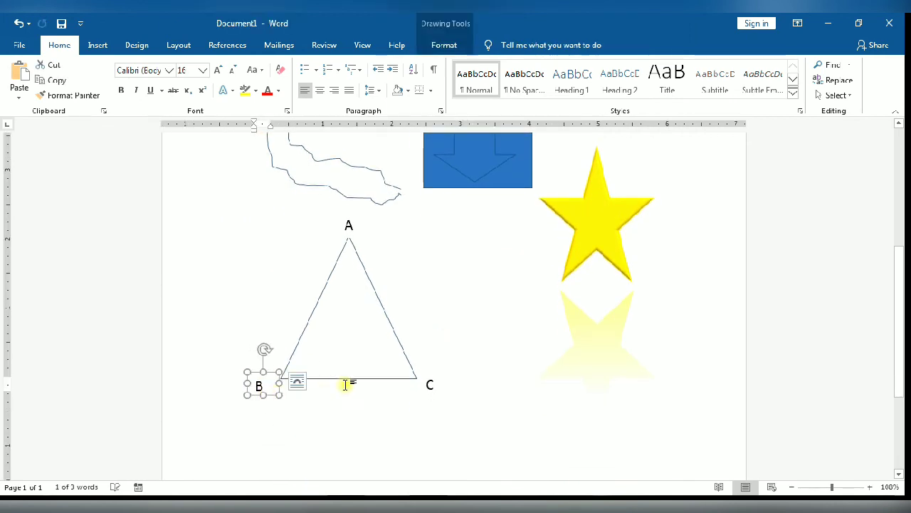
{"action": "left_click", "coordinate": [392, 402]}
{"action": "scroll", "coordinate": [393, 406], "scroll_direction": "up", "scroll_amount": 5}
{"action": "scroll", "coordinate": [455, 388], "scroll_direction": "down", "scroll_amount": 1}
{"action": "scroll", "coordinate": [455, 388], "scroll_direction": "down", "scroll_amount": 2}
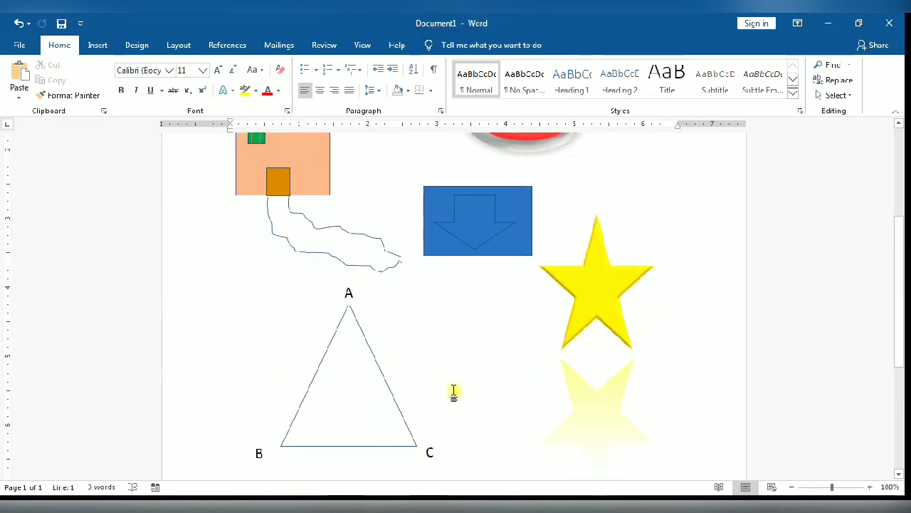
{"action": "left_click", "coordinate": [348, 294]}
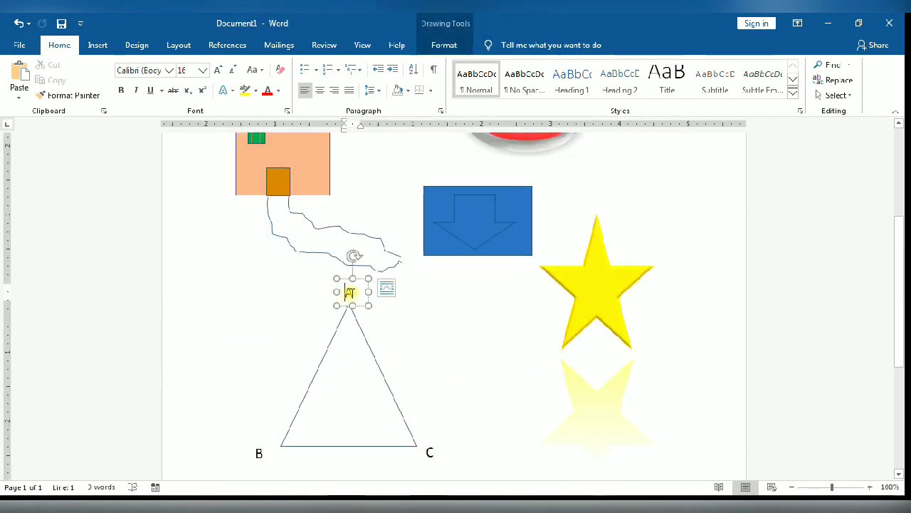
{"action": "left_click", "coordinate": [332, 350], "text": "shift"}
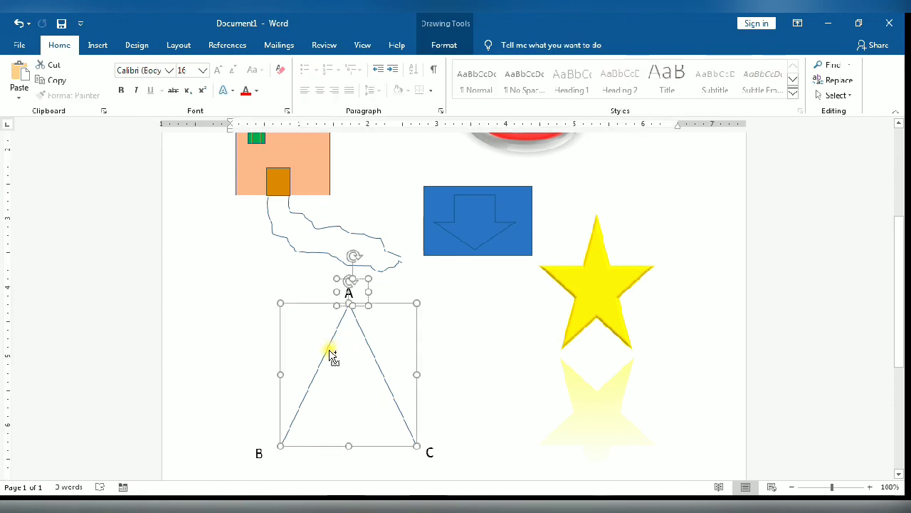
{"action": "left_click", "coordinate": [257, 452]}
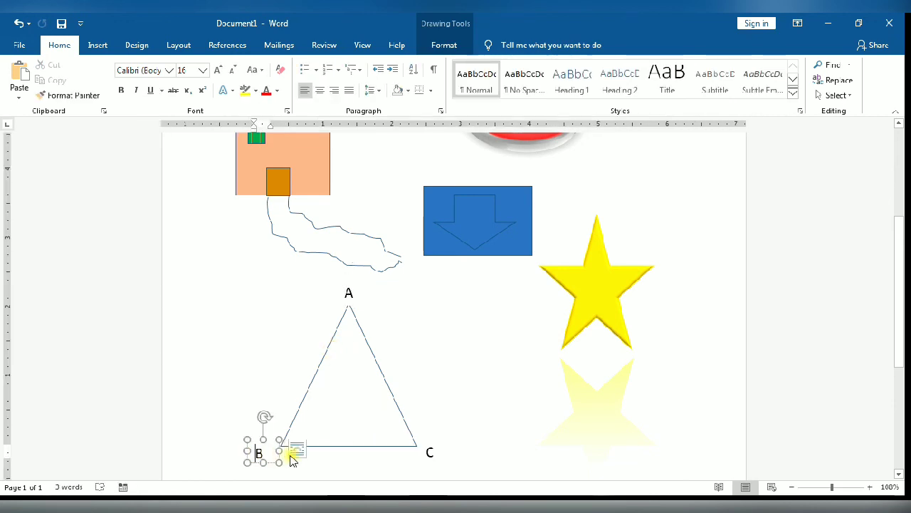
{"action": "left_click", "coordinate": [432, 452]}
{"action": "left_click", "coordinate": [384, 446], "text": "shift"}
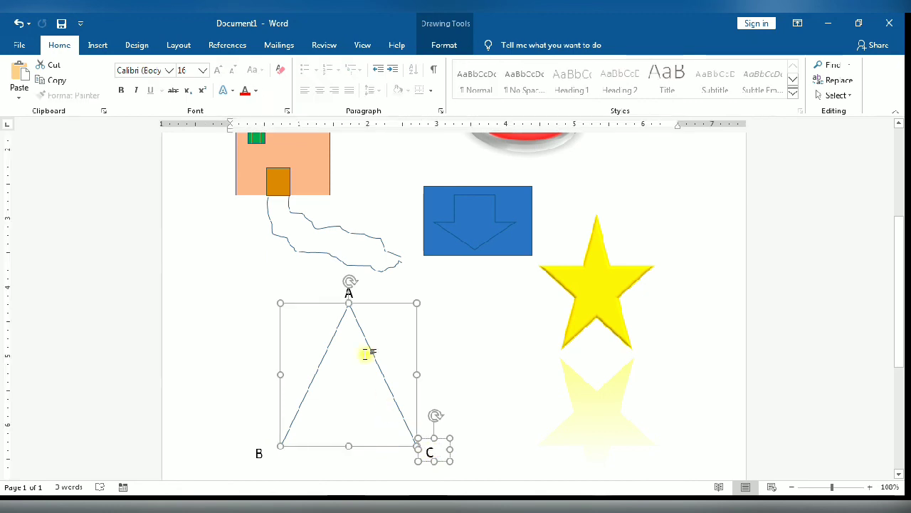
{"action": "left_click", "coordinate": [350, 292], "text": "shift"}
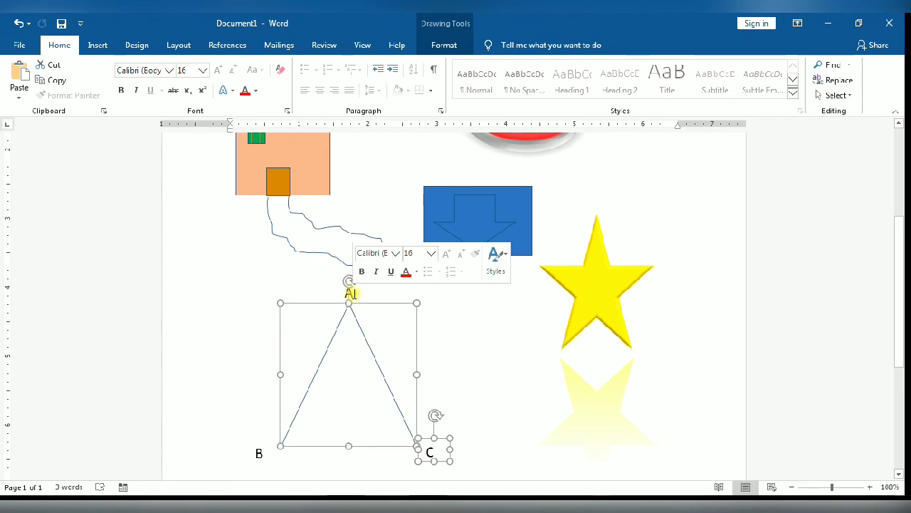
{"action": "left_click", "coordinate": [349, 294]}
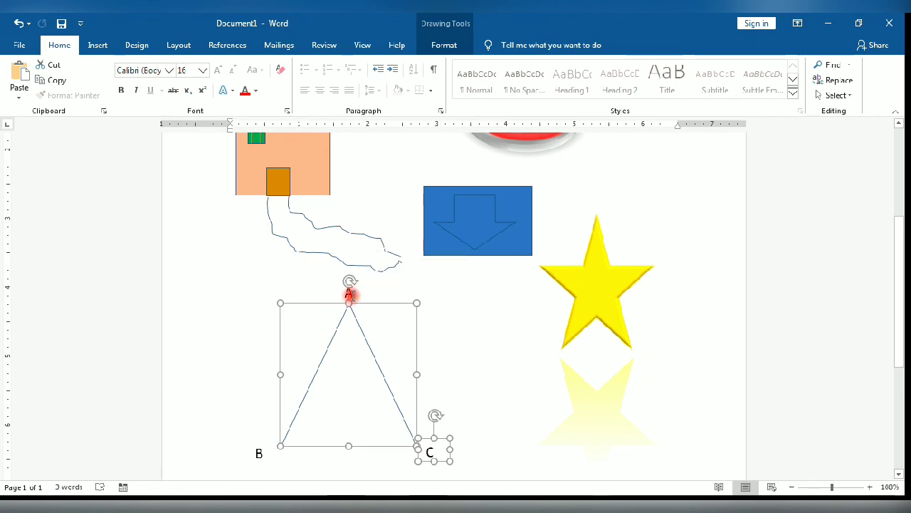
{"action": "left_click", "coordinate": [365, 340], "text": "shift"}
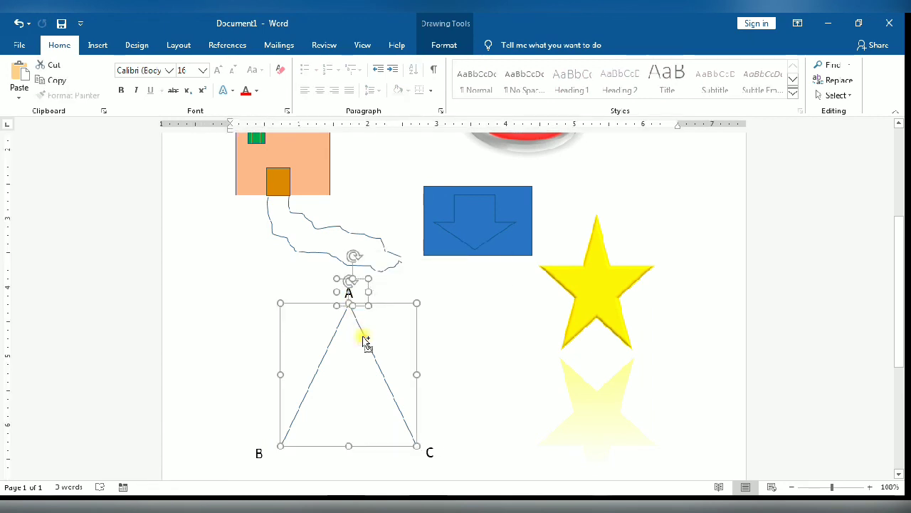
{"action": "left_click", "coordinate": [259, 454]}
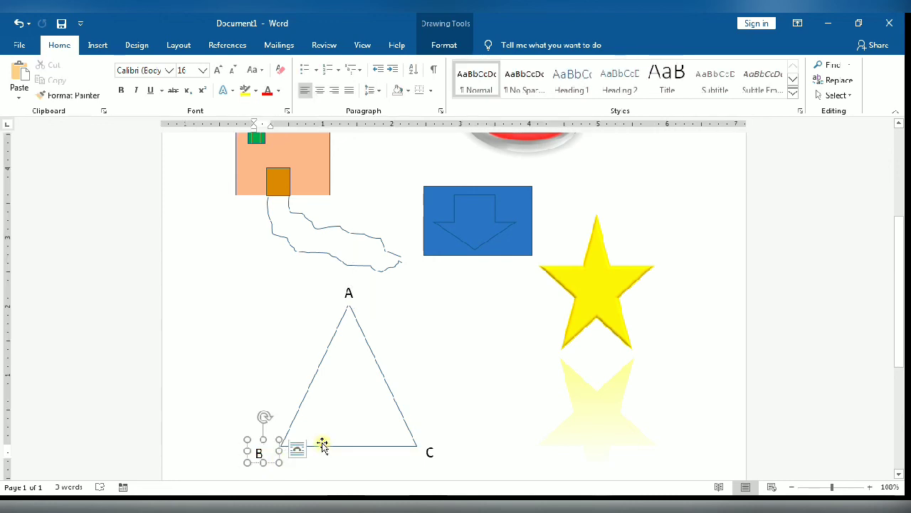
- Try to select the triangle together with its A, B and C text boxes and open their shape options
{"action": "left_click", "coordinate": [310, 395]}
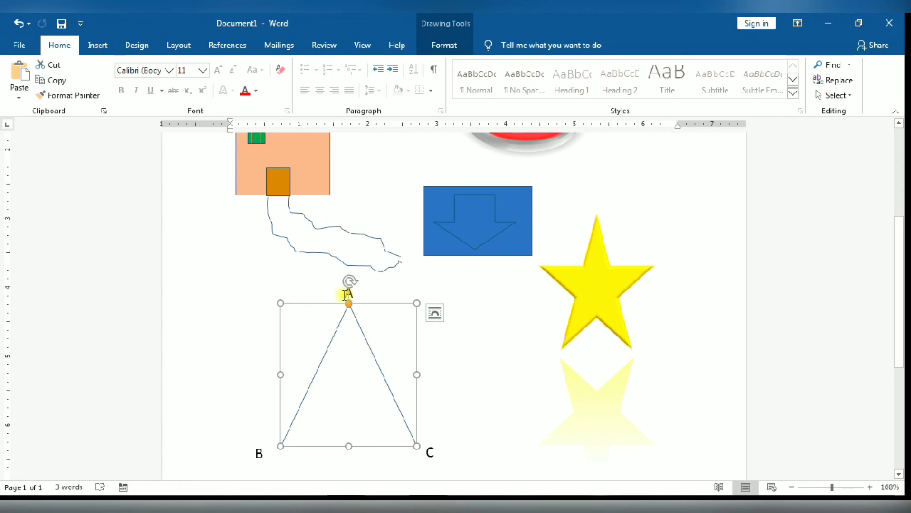
{"action": "left_click", "coordinate": [427, 458], "text": "shift"}
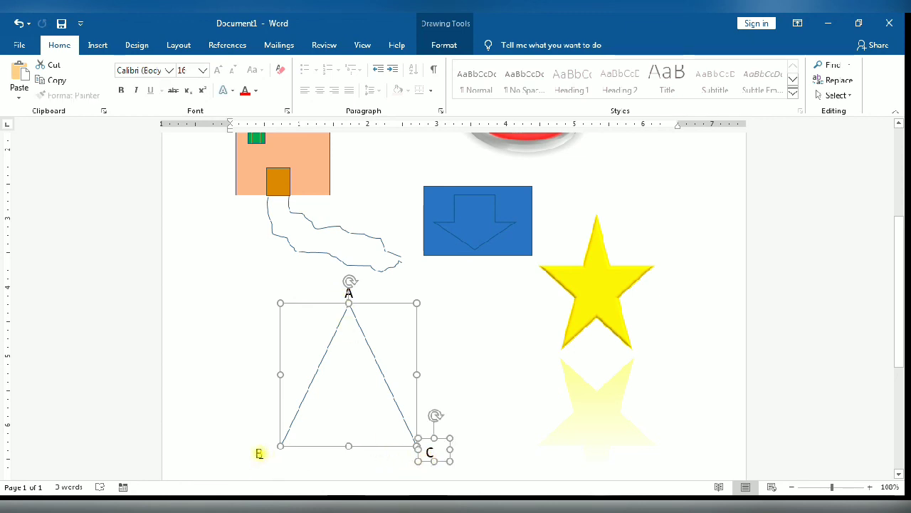
{"action": "left_click", "coordinate": [258, 460], "text": "shift"}
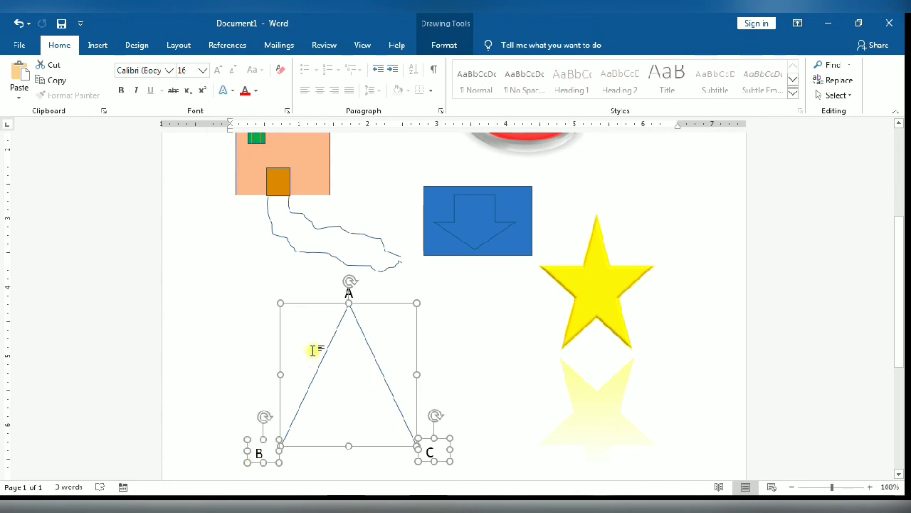
{"action": "left_click", "coordinate": [349, 299], "text": "shift"}
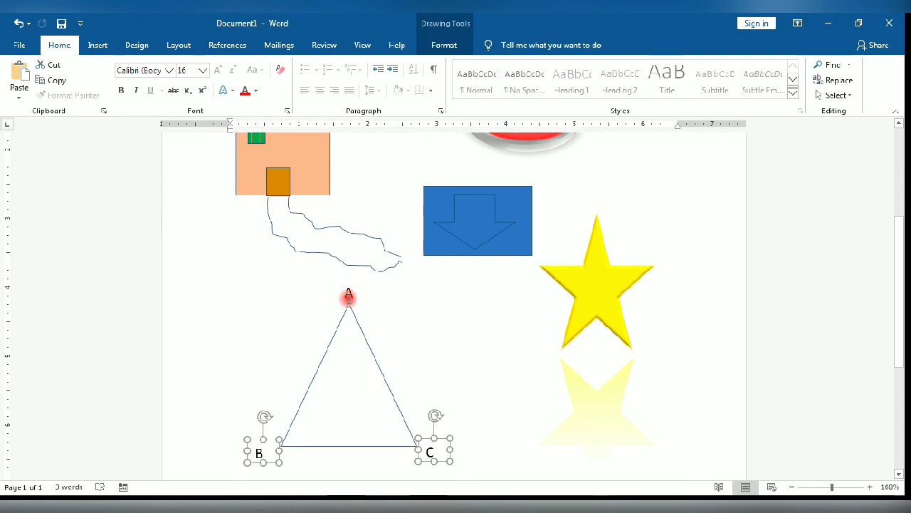
{"action": "left_click", "coordinate": [348, 294]}
{"action": "left_click", "coordinate": [362, 333], "text": "shift"}
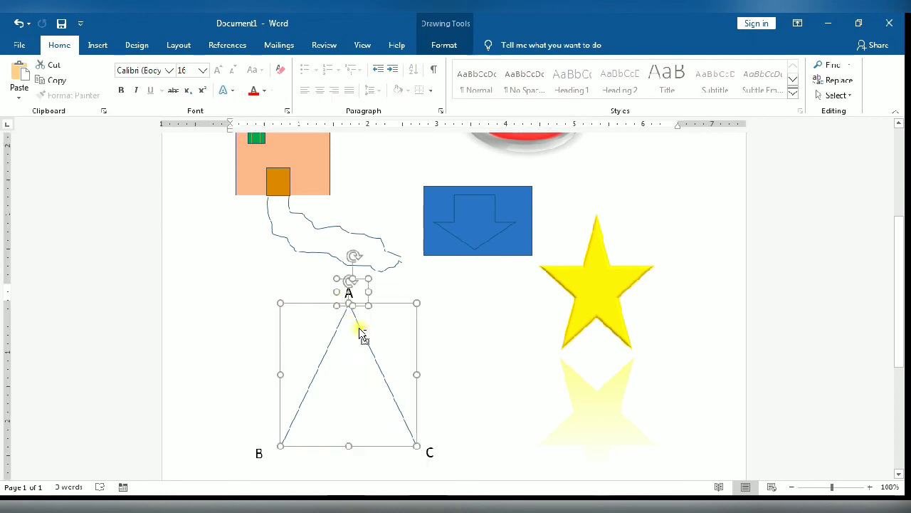
{"action": "left_click", "coordinate": [260, 453]}
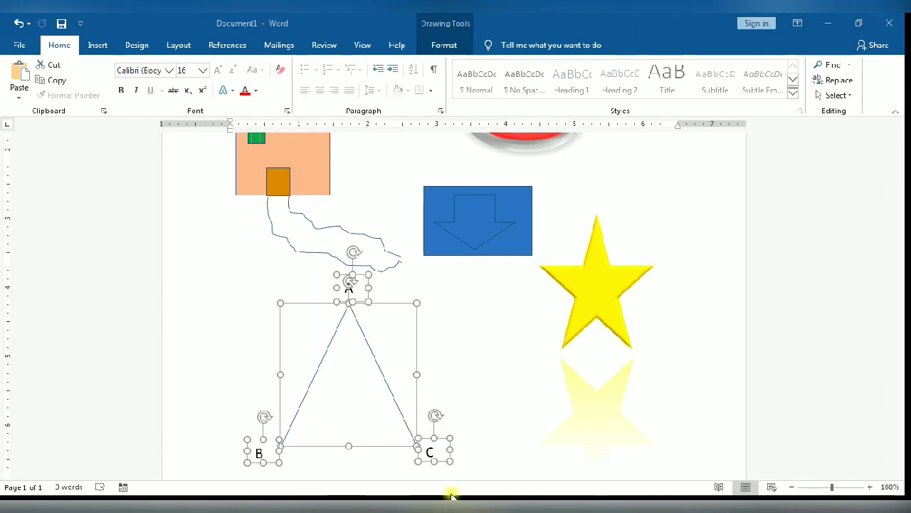
{"action": "left_click", "coordinate": [357, 369]}
{"action": "right_click", "coordinate": [357, 368]}
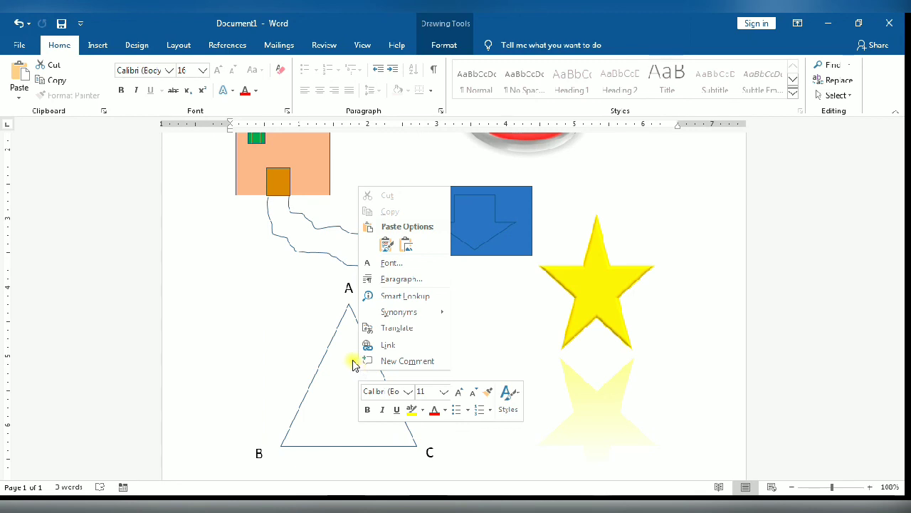
{"action": "left_click", "coordinate": [338, 372]}
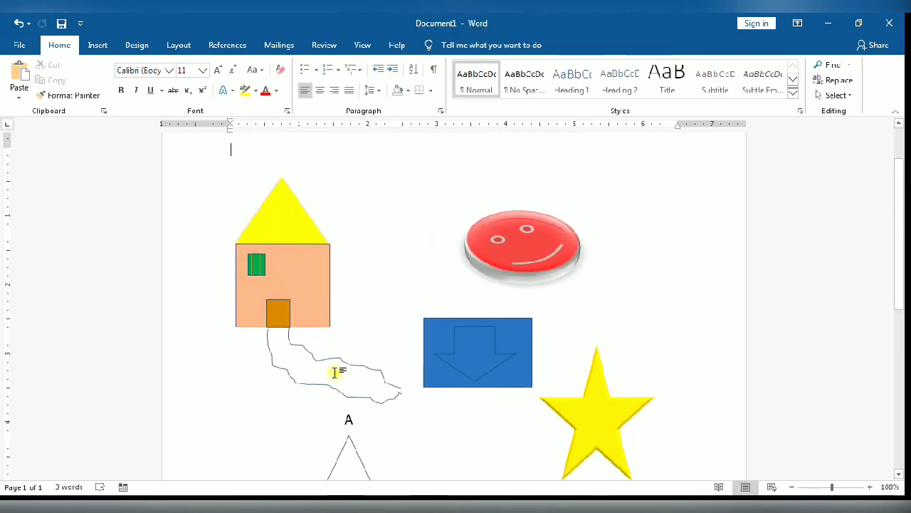
{"action": "scroll", "coordinate": [350, 403], "scroll_direction": "down", "scroll_amount": 3}
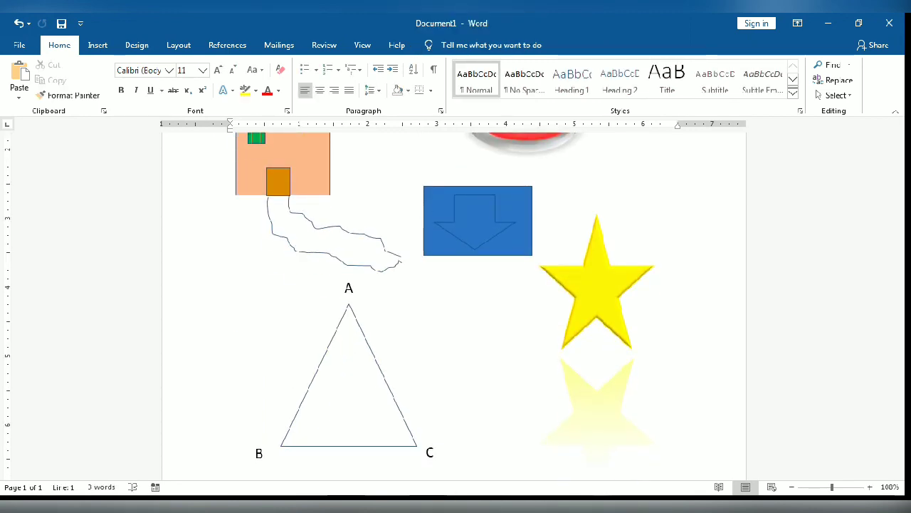